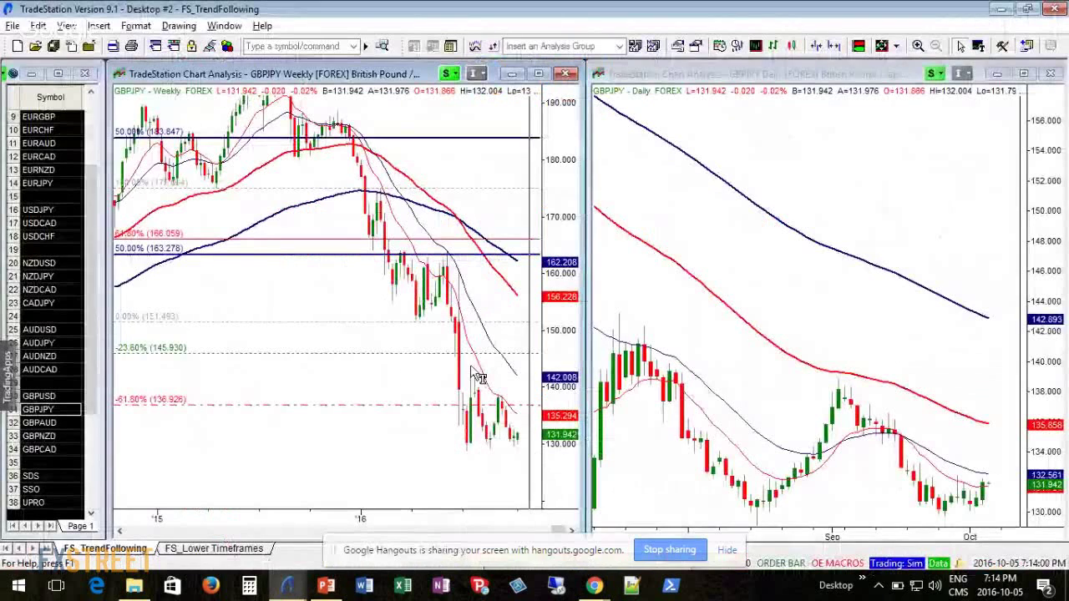
Load the GBPUSD pair into the linked weekly and daily charts.
click(50, 396)
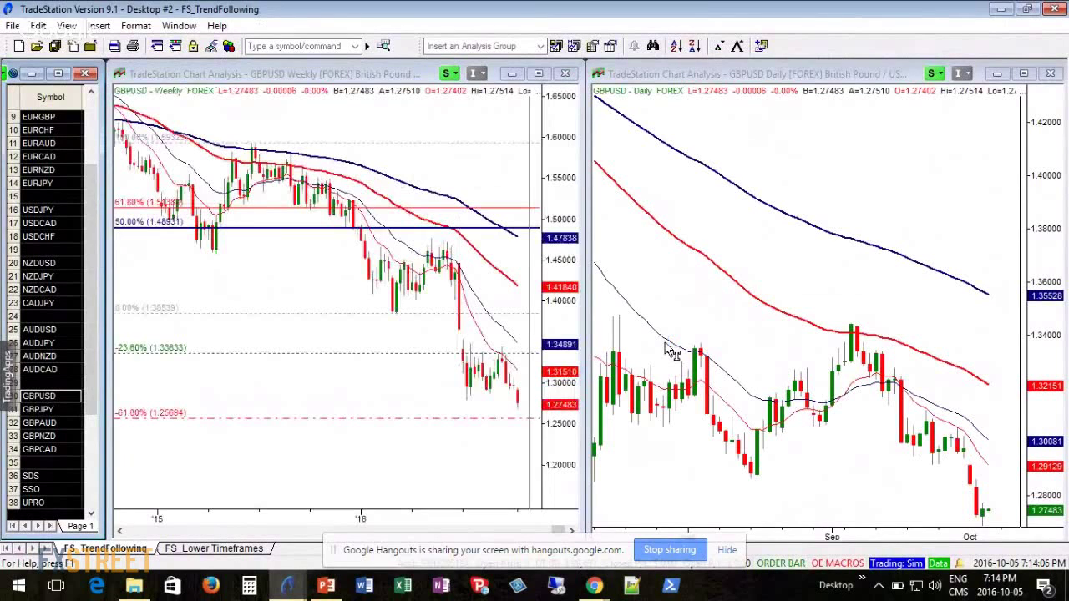
click(456, 47)
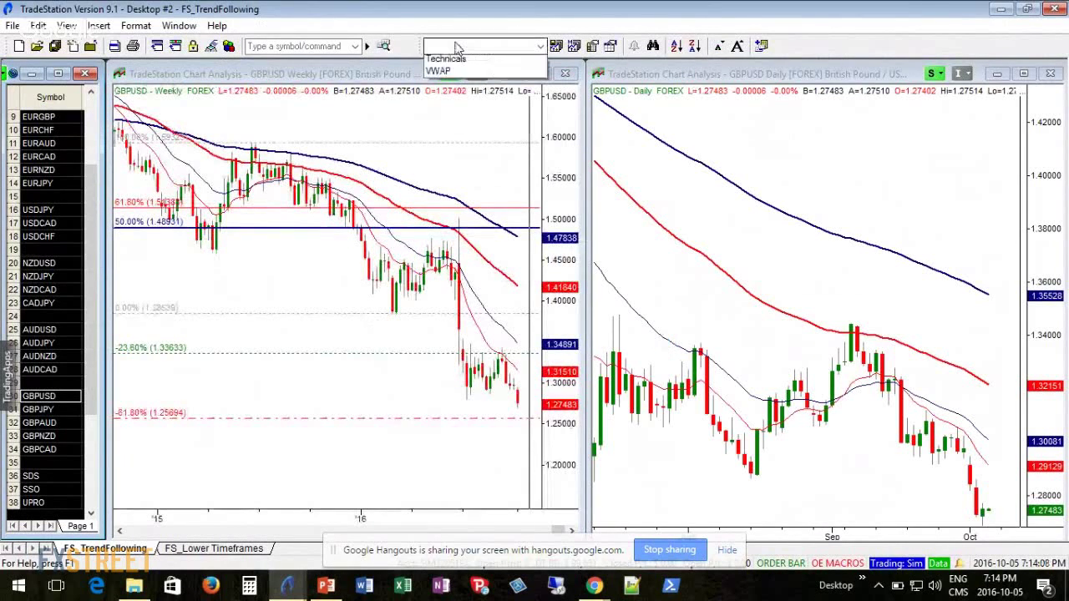
click(354, 121)
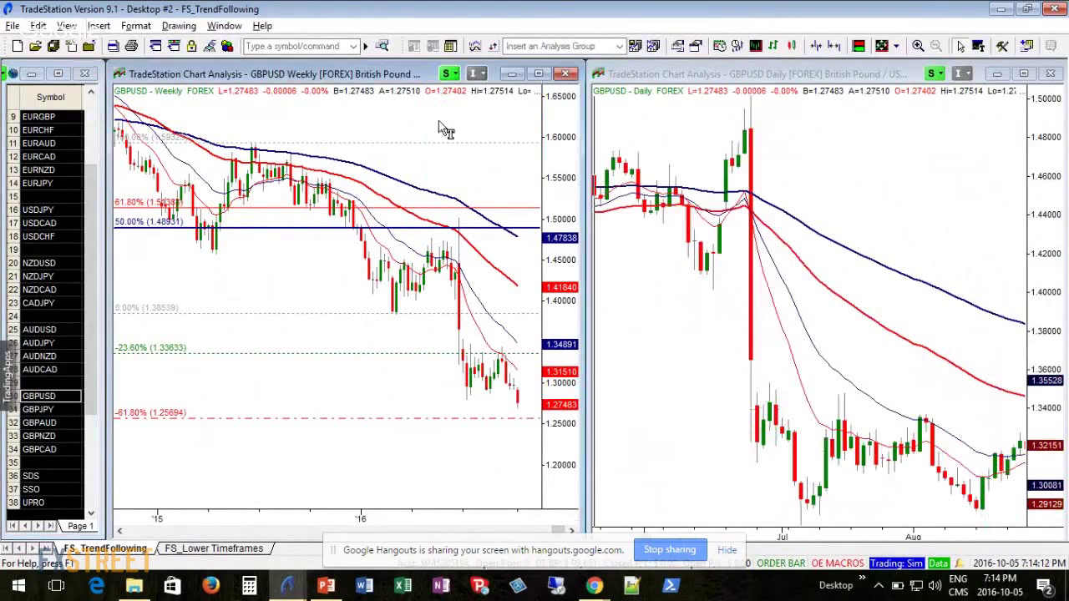
Take the moving averages off the GBPUSD weekly chart and maximize that chart window.
click(549, 46)
click(548, 74)
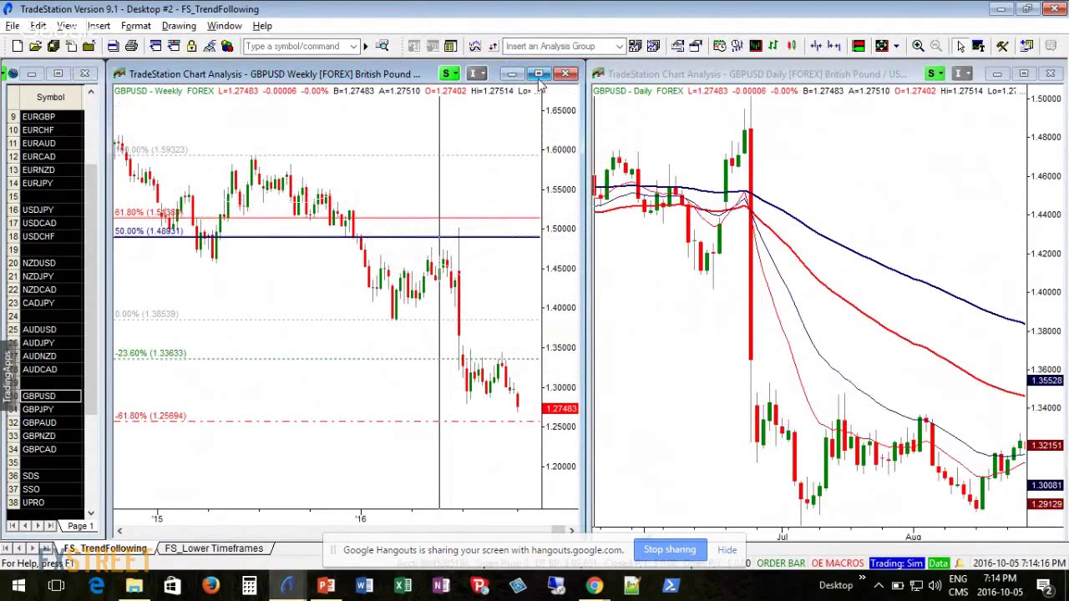
click(538, 74)
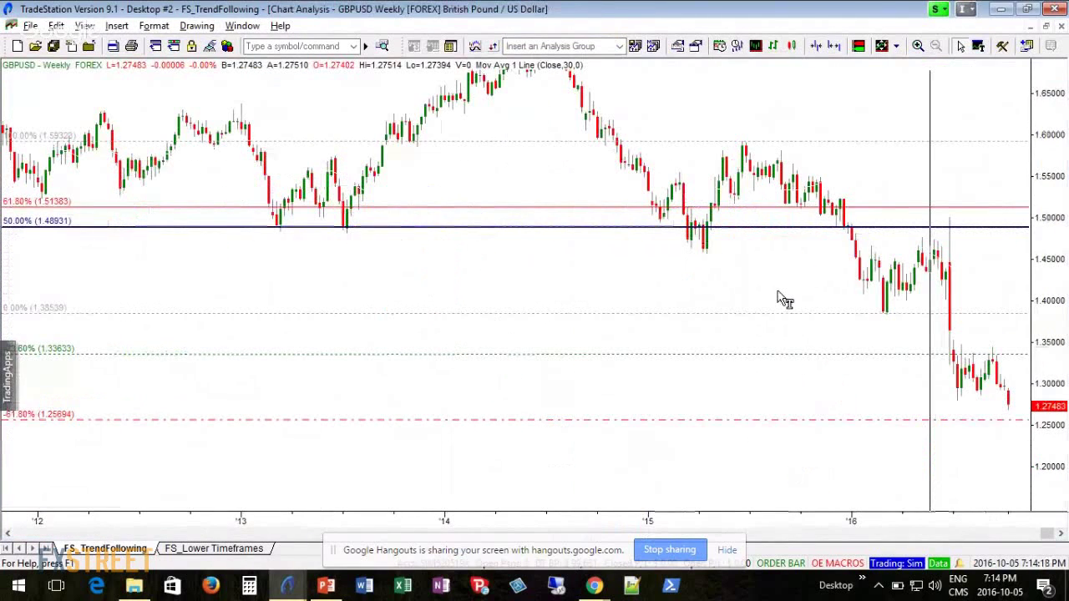
Base the weekly chart's scale range on Date Range on Screen and remove the existing Fibonacci retracement lines.
scroll(785, 300, down, 3)
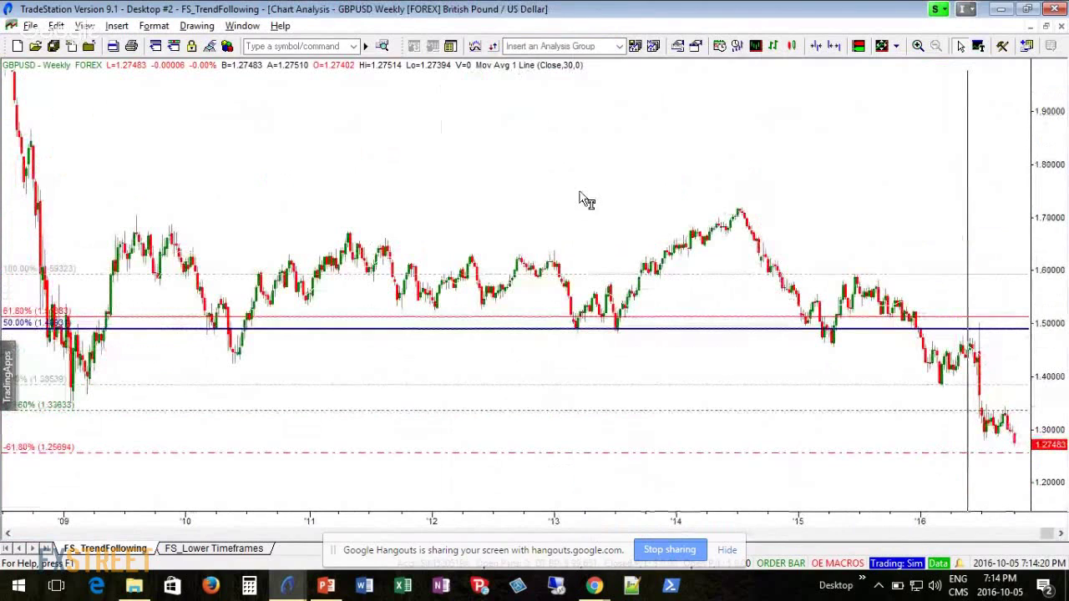
scroll(588, 201, down, 3)
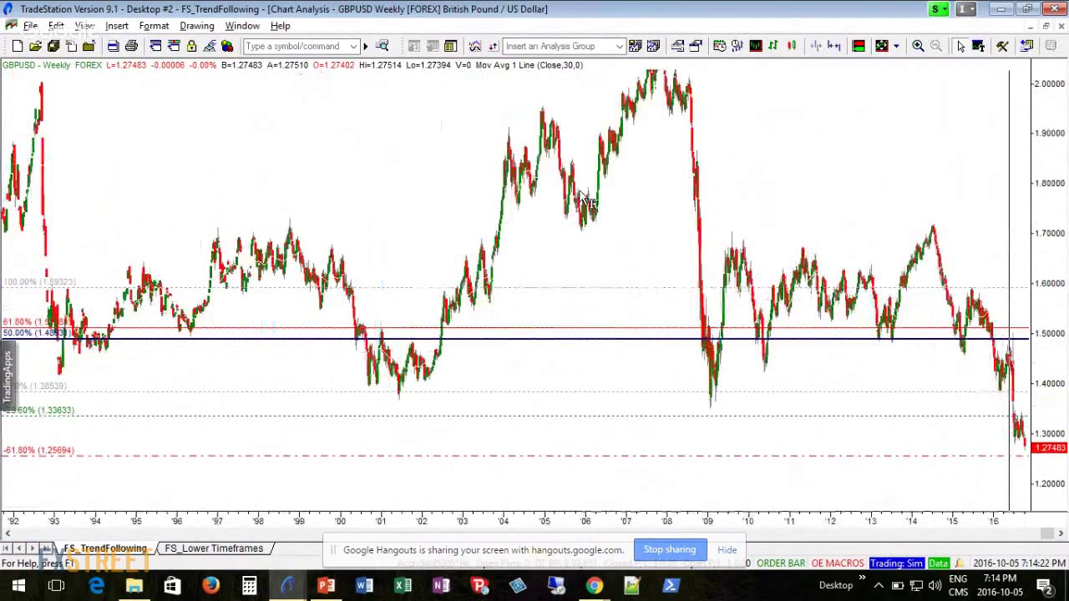
right_click(815, 144)
click(865, 70)
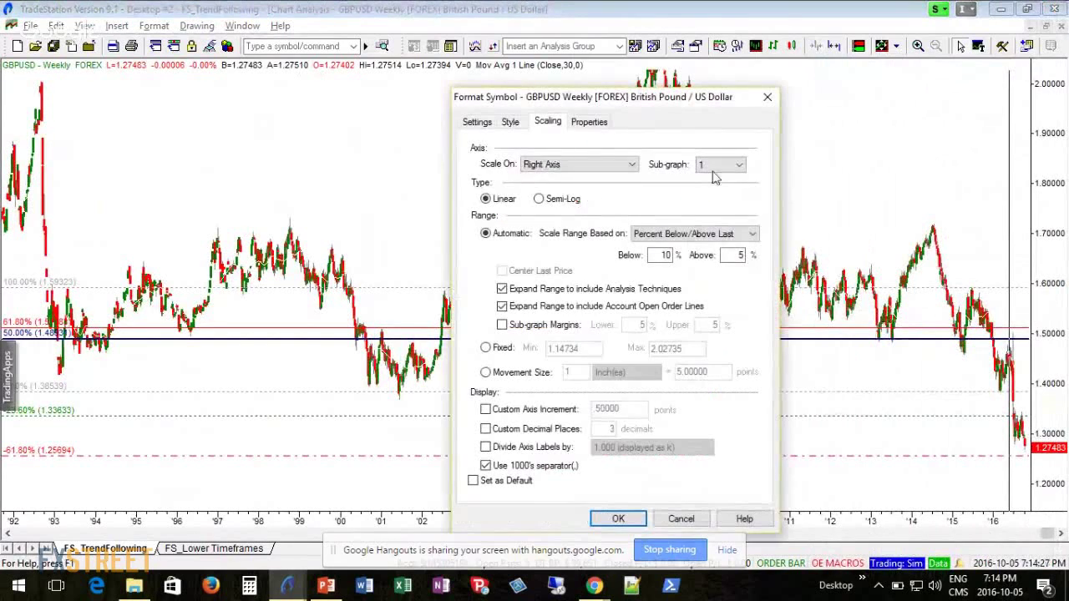
click(685, 235)
click(697, 248)
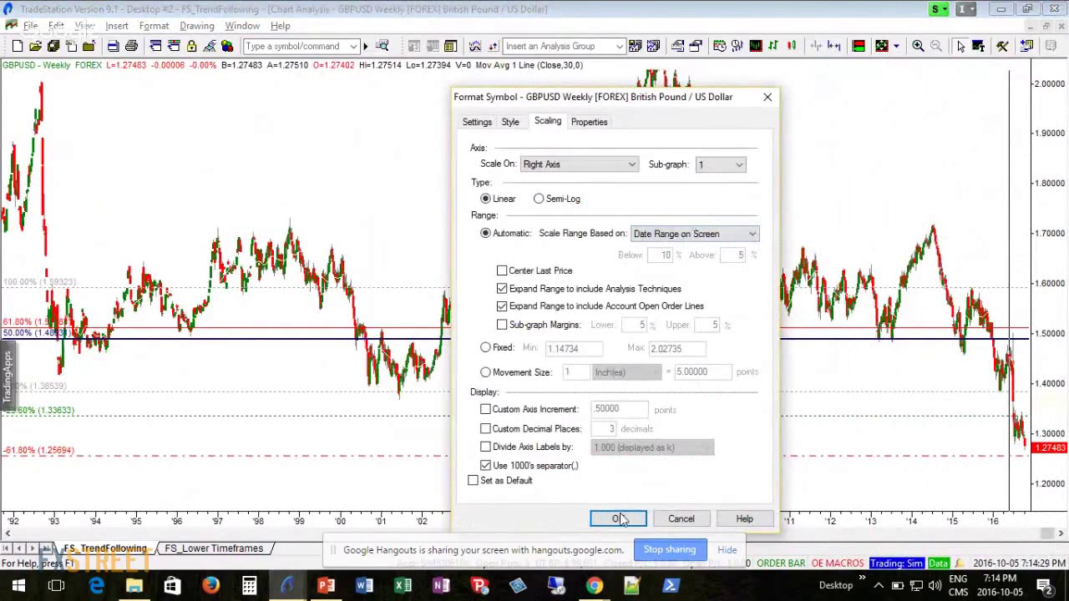
click(619, 520)
right_click(643, 384)
click(713, 352)
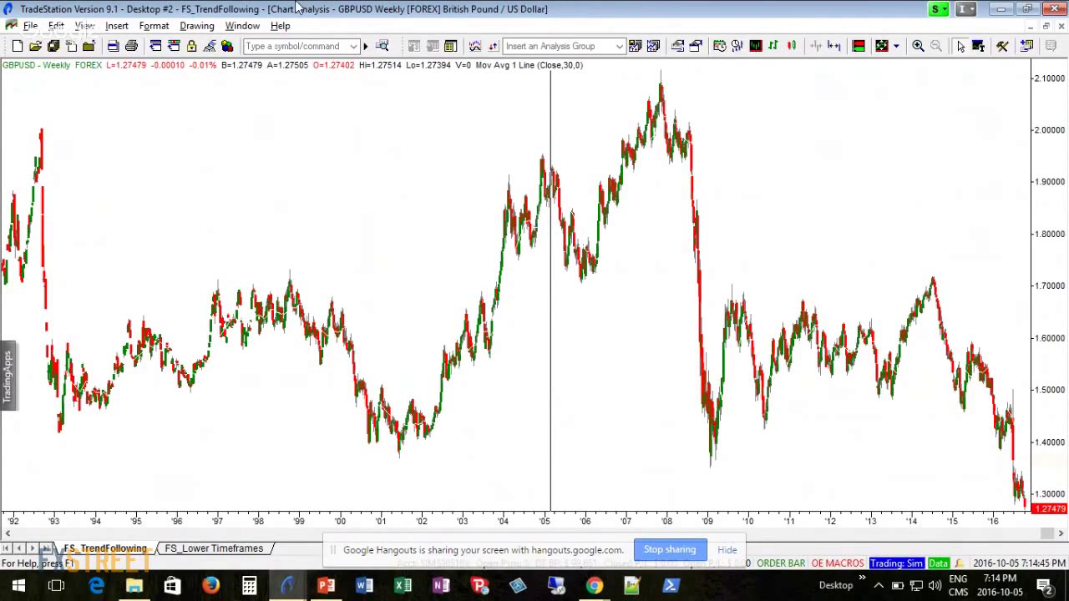
click(197, 25)
mouse_move(293, 140)
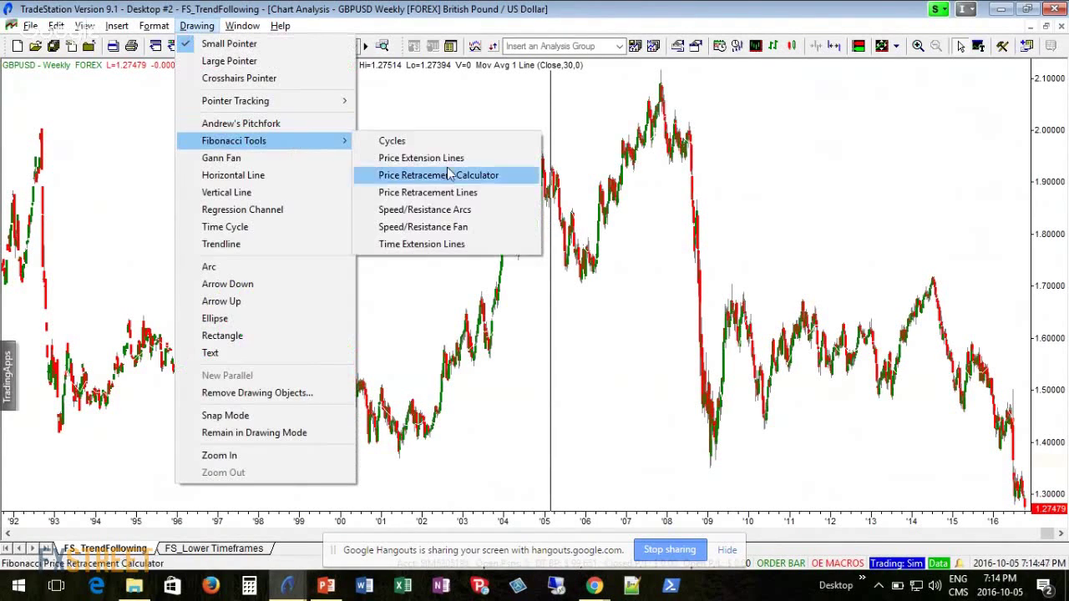
click(455, 193)
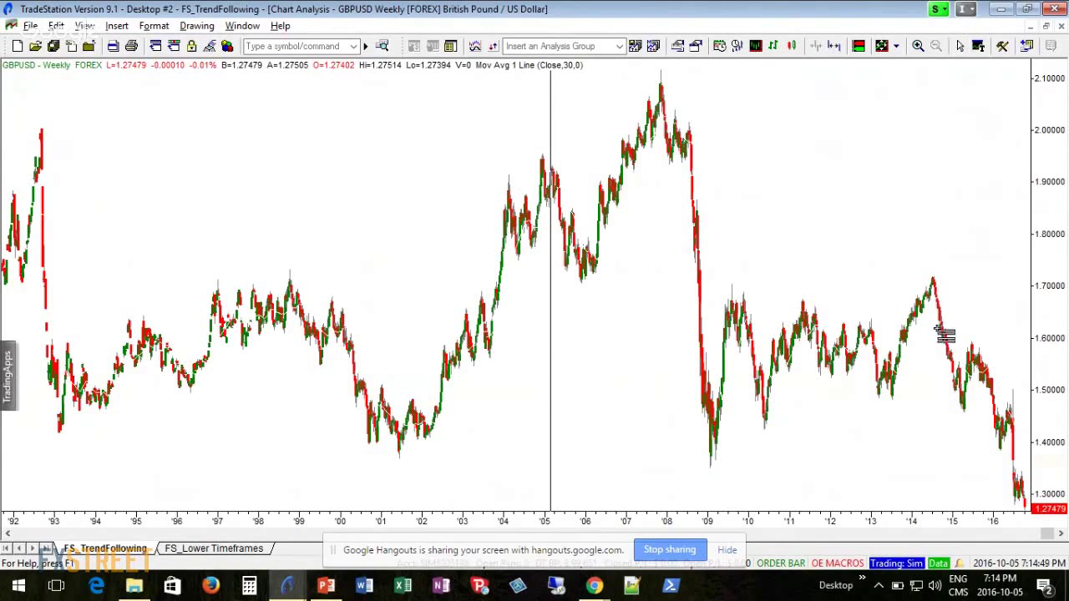
drag(674, 165, 666, 464)
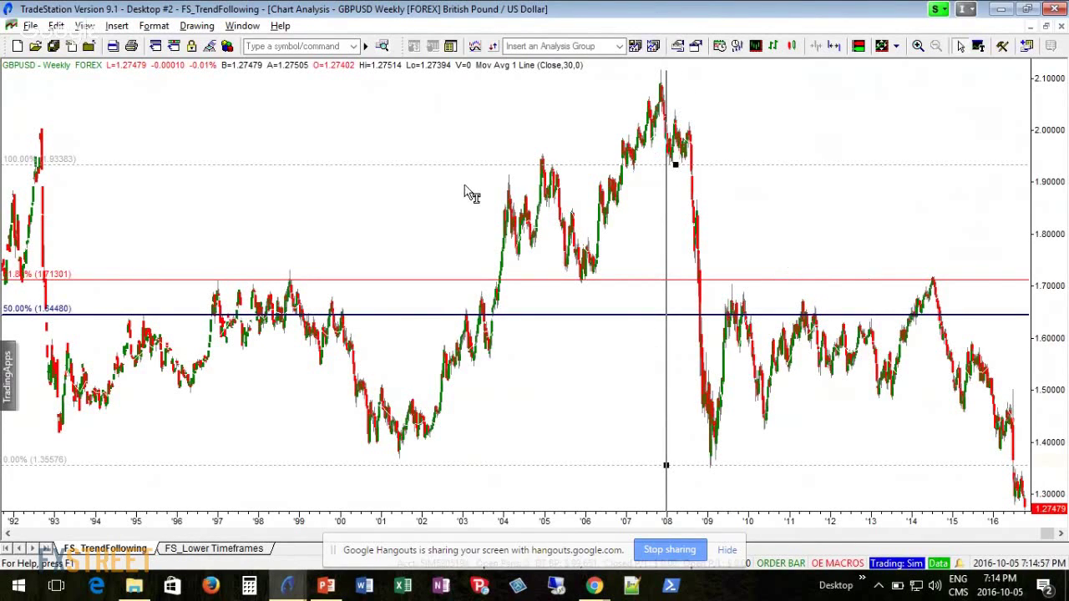
right_click(639, 289)
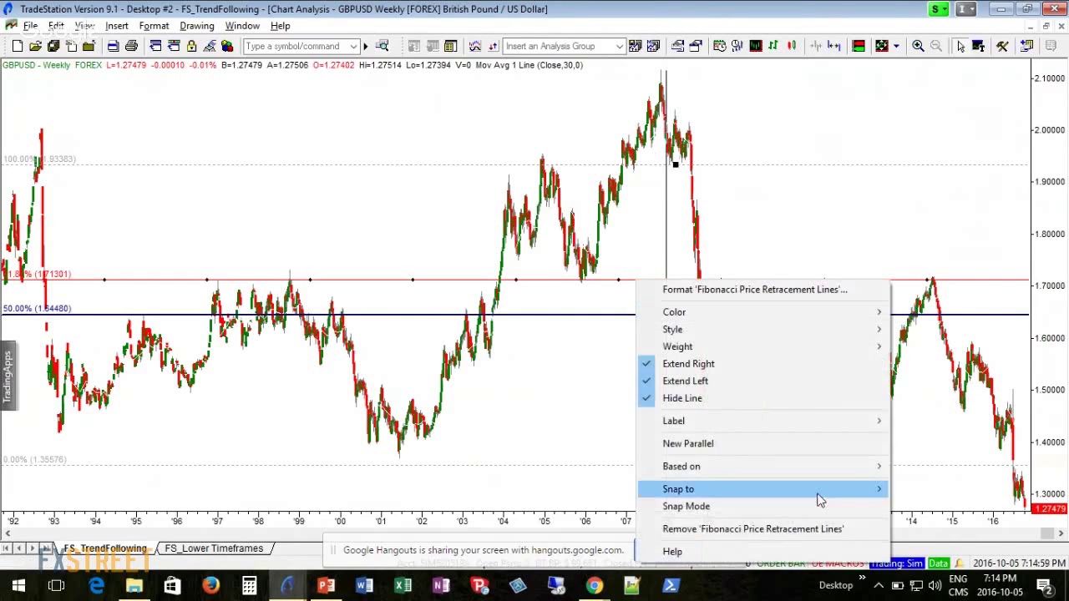
click(804, 531)
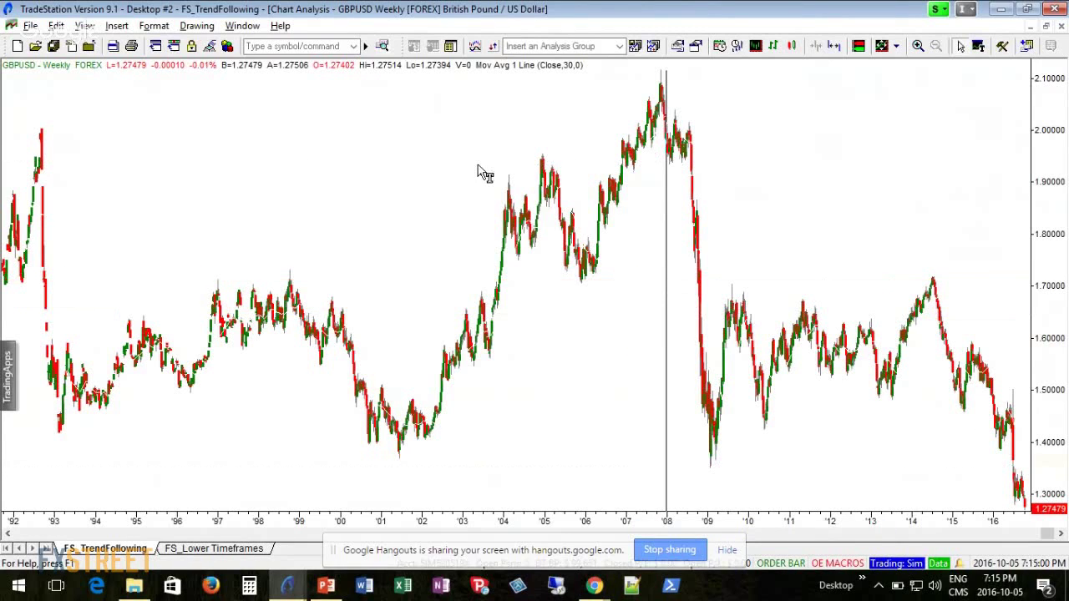
Draw Fibonacci price retracement lines from the 2008 high at about 2.039 to the 2009 low at about 1.353.
click(204, 26)
mouse_move(251, 141)
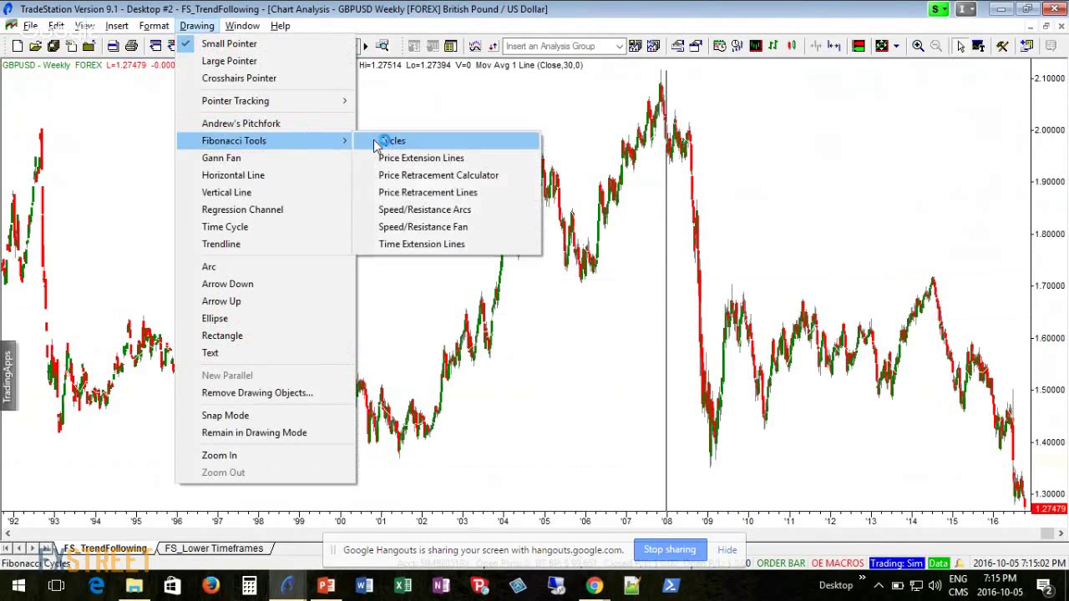
click(418, 191)
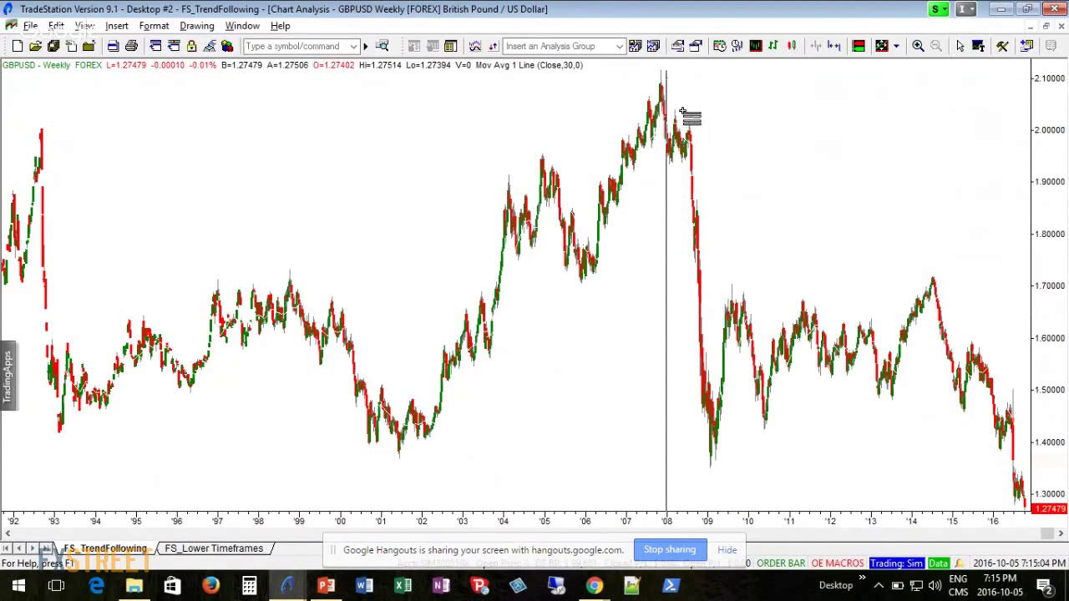
drag(682, 110, 813, 468)
click(567, 299)
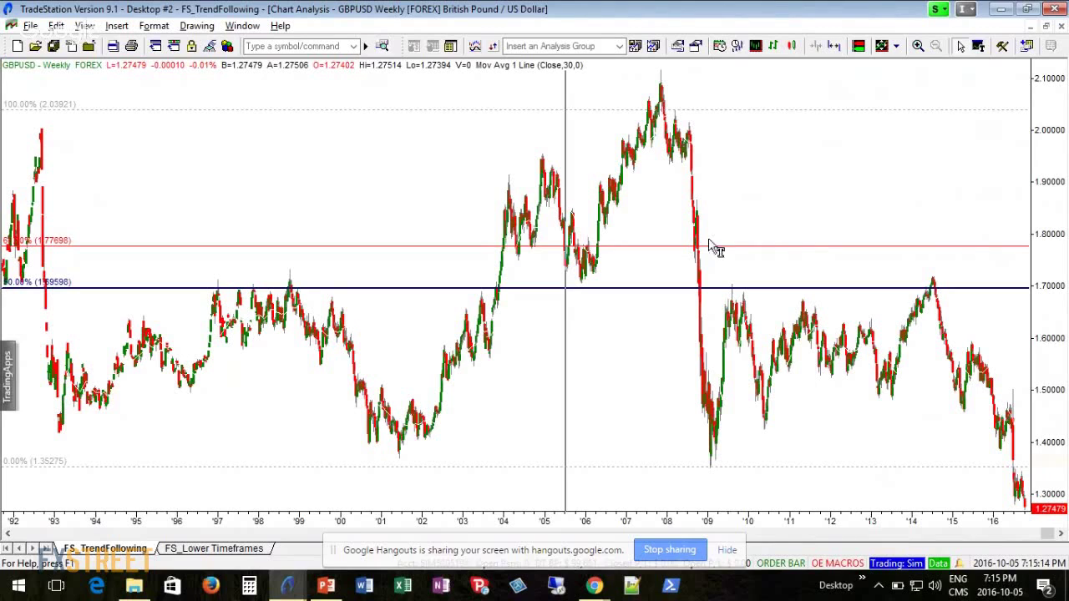
click(850, 194)
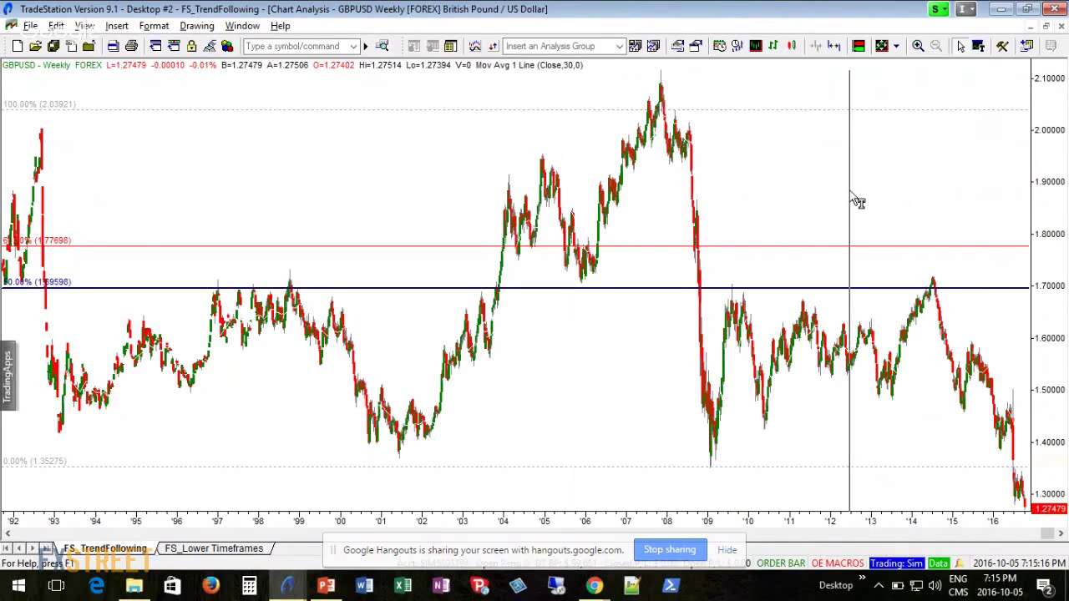
scroll(856, 199, up, 3)
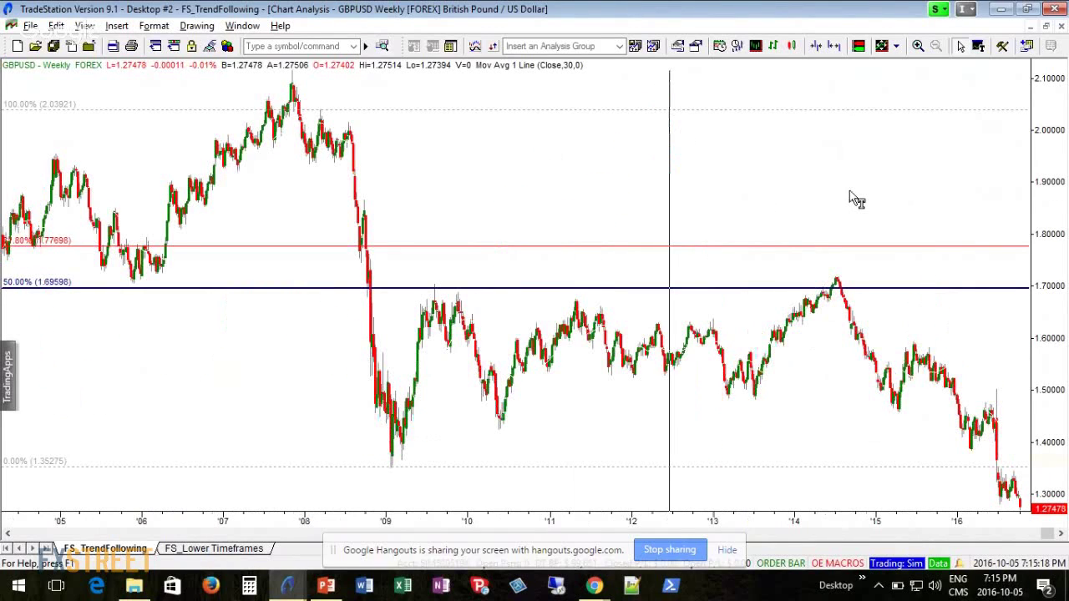
scroll(856, 199, up, 1)
scroll(856, 198, down, 4)
scroll(856, 198, up, 3)
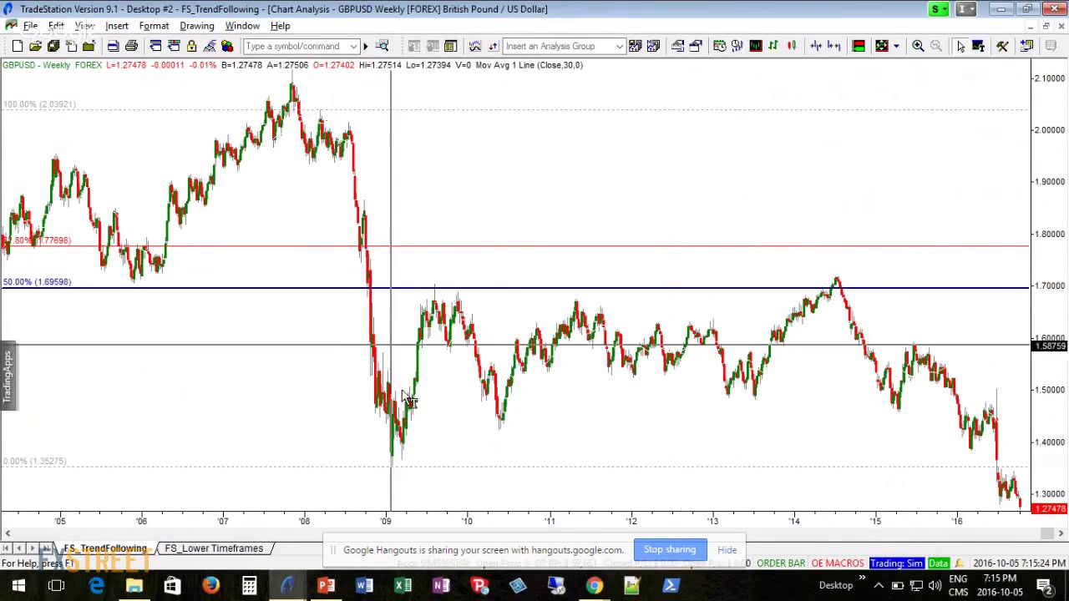
mouse_move(424, 346)
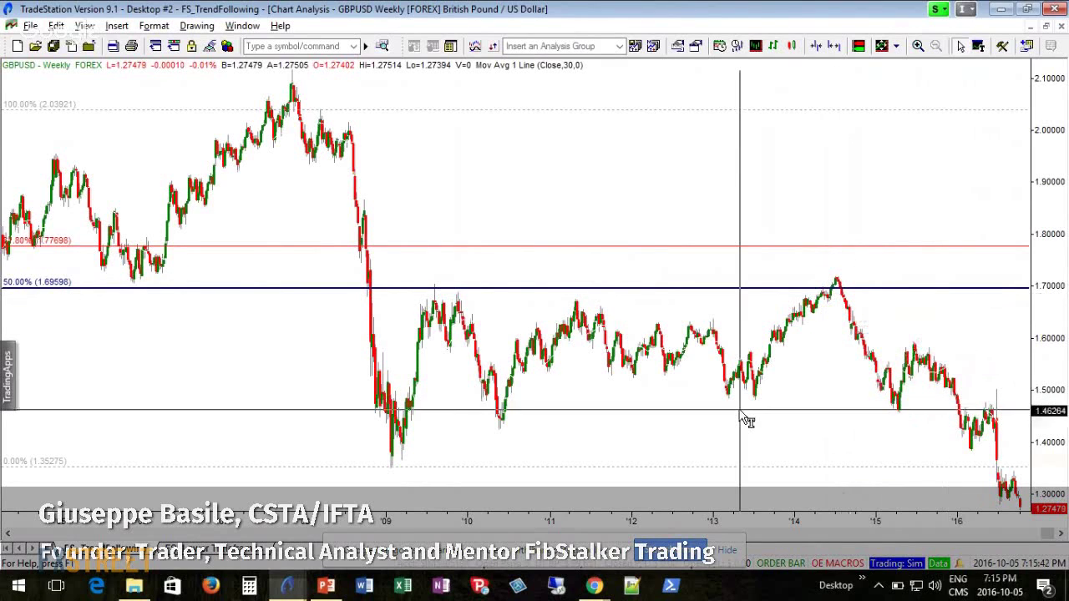
Base the weekly chart's automatic scale range on Percent Below/Above Last.
scroll(746, 421, down, 3)
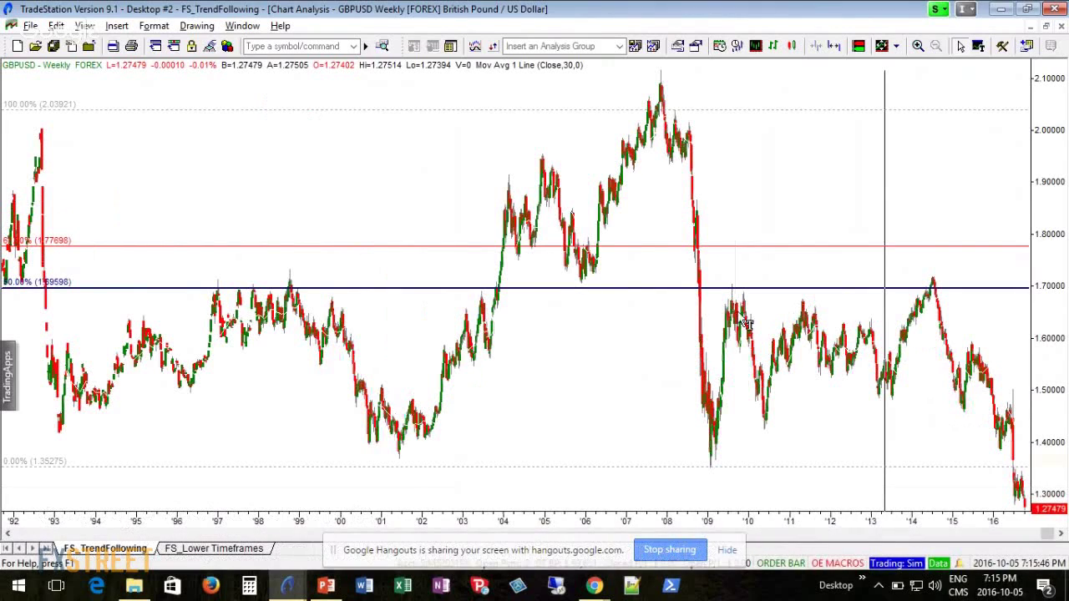
right_click(317, 148)
click(346, 67)
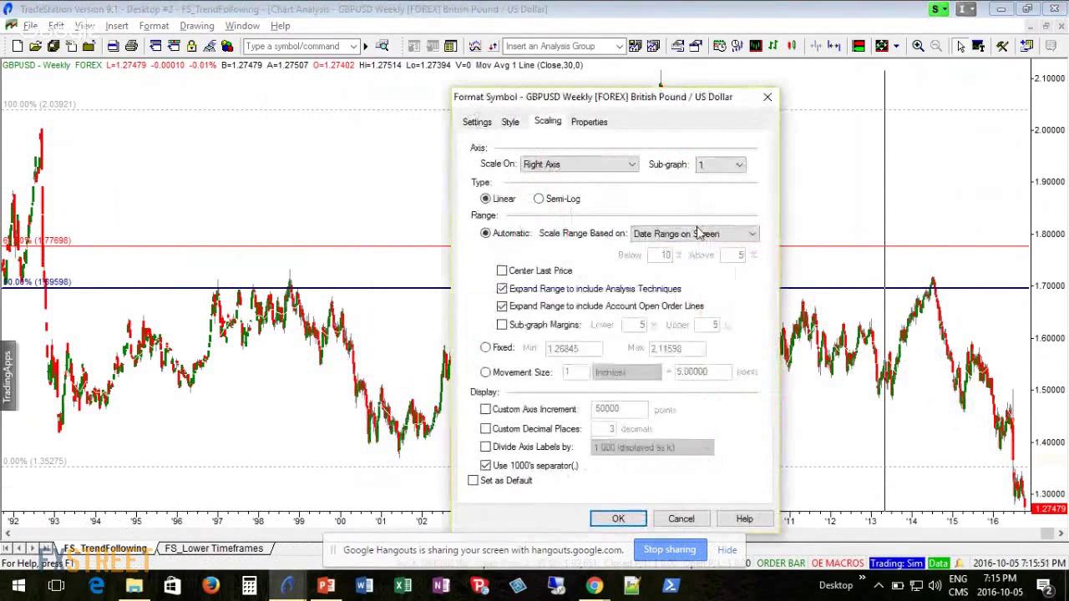
click(701, 233)
click(693, 267)
click(618, 520)
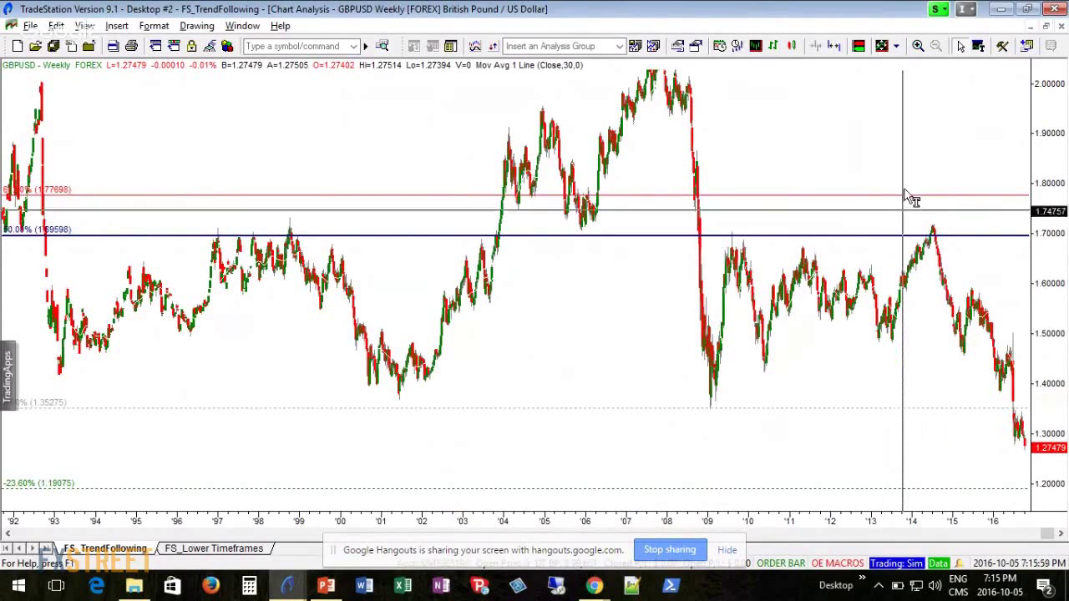
Draw a second set of Fibonacci price retracement lines from the 2014 high at about 1.722 to the 2015 low at about 1.456.
mouse_move(939, 177)
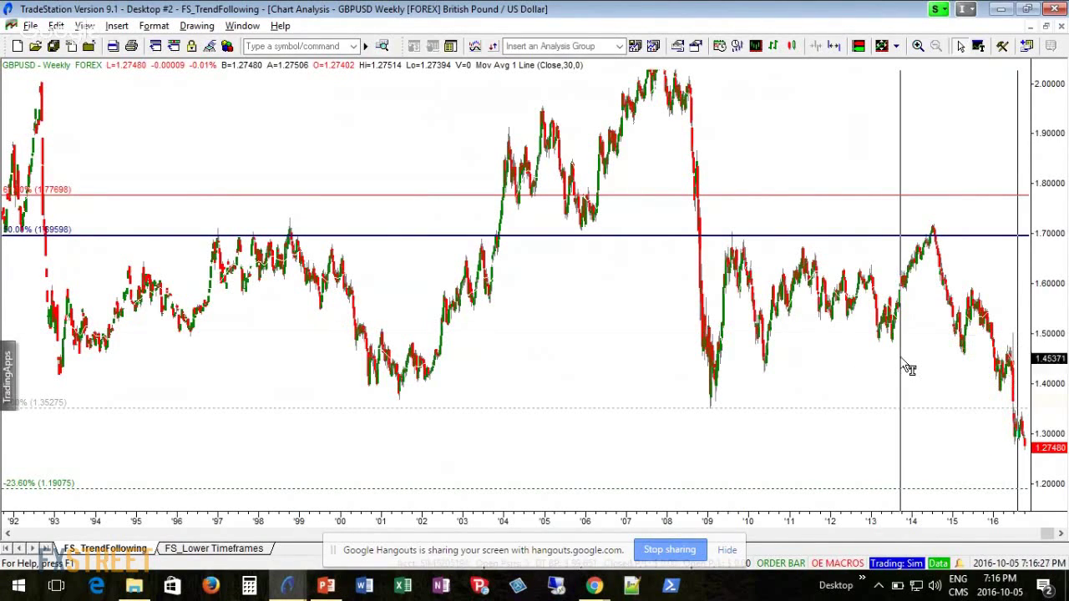
scroll(909, 369, up, 5)
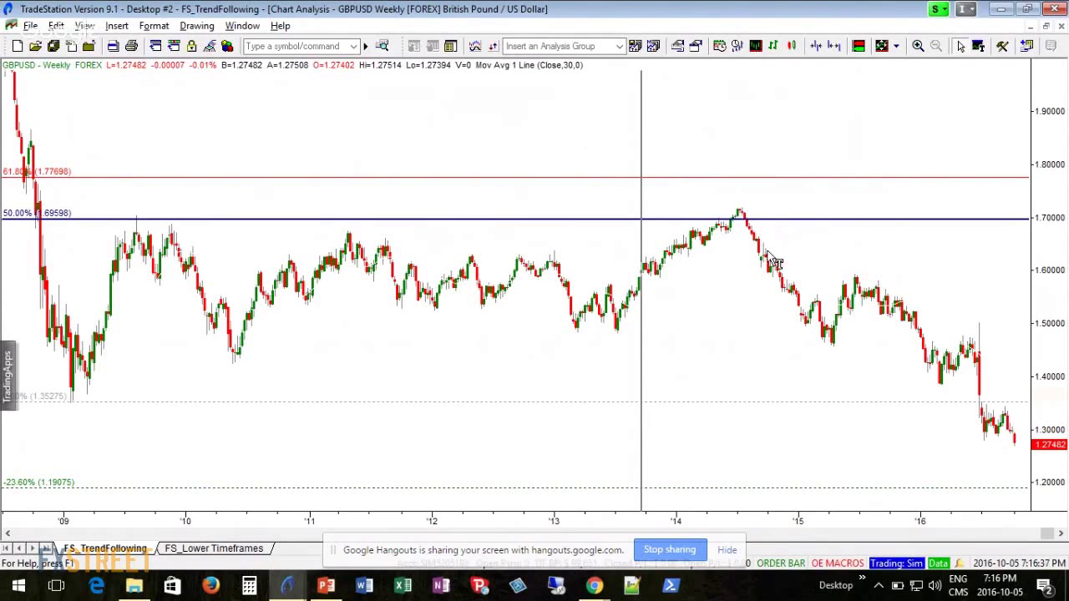
click(197, 25)
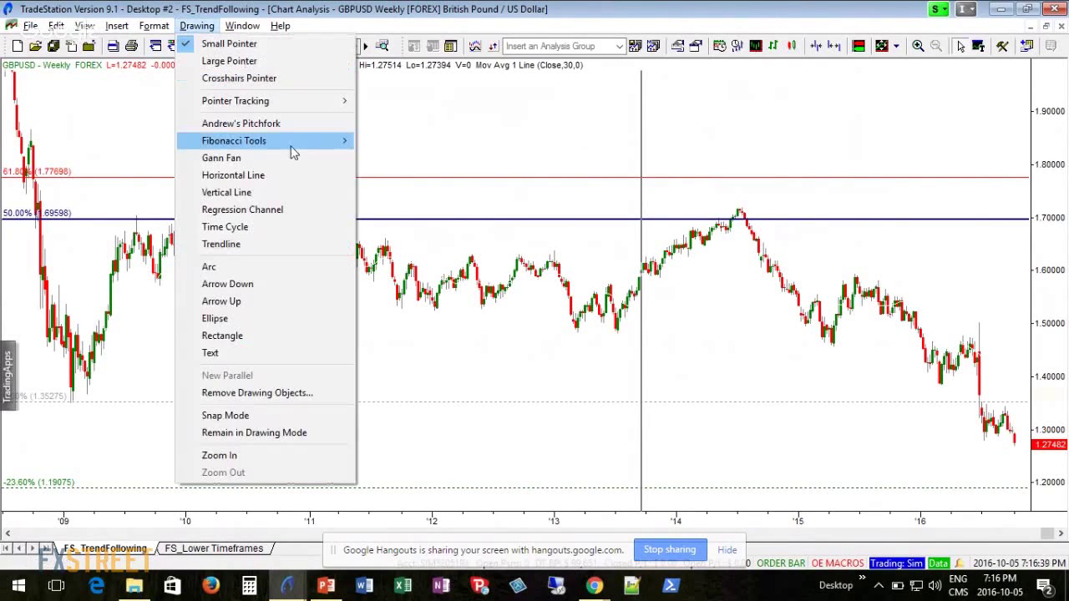
mouse_move(293, 142)
click(468, 192)
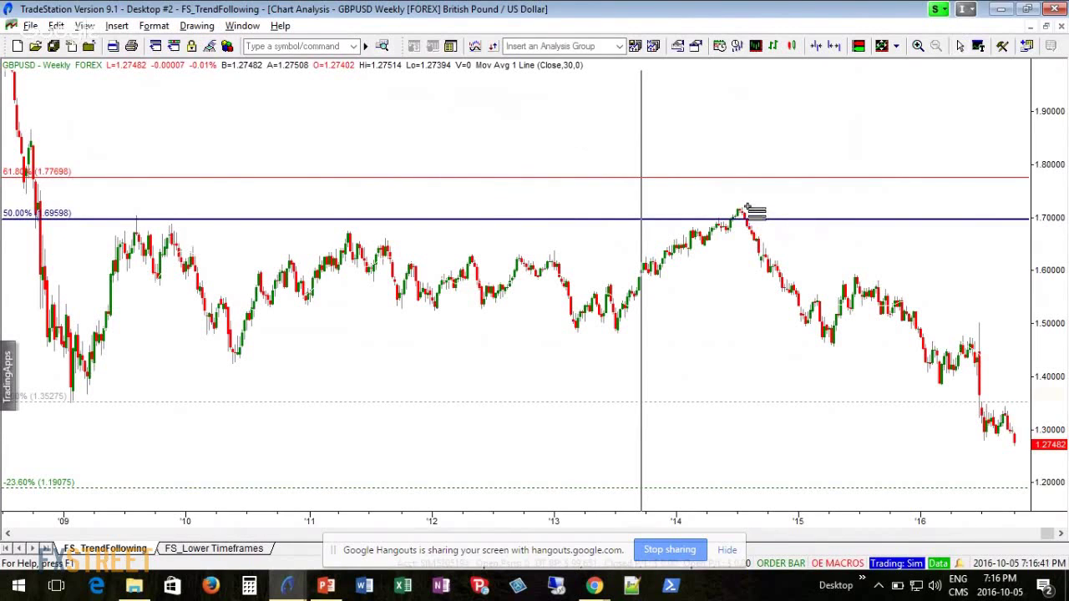
drag(749, 206, 765, 342)
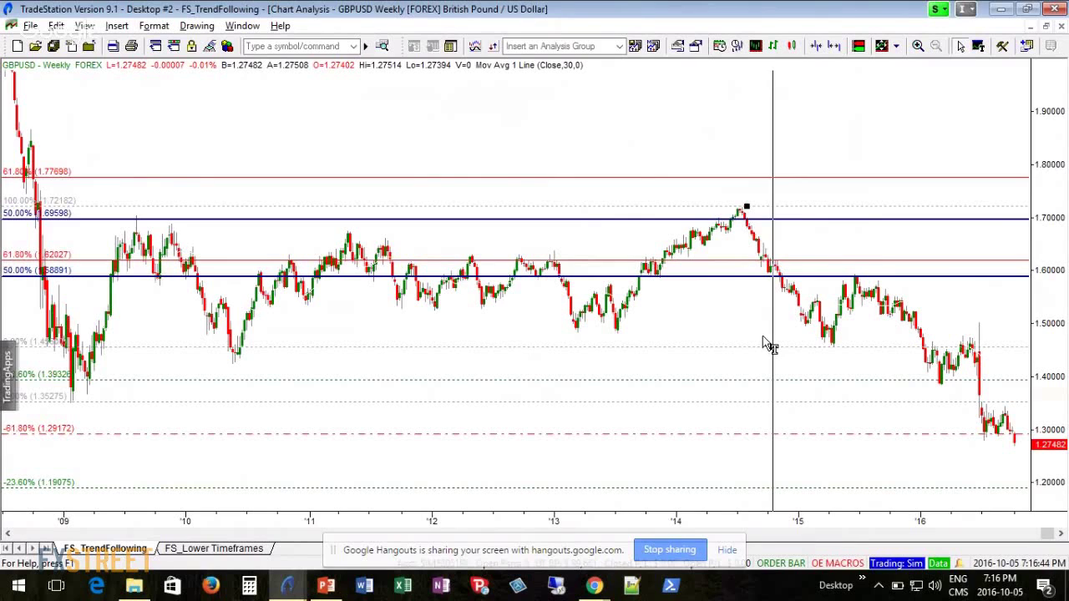
Format the 2008–2009 Fibonacci set's −23.6% extension line (1.19075) with a solid style and a heavier line weight.
scroll(766, 345, up, 3)
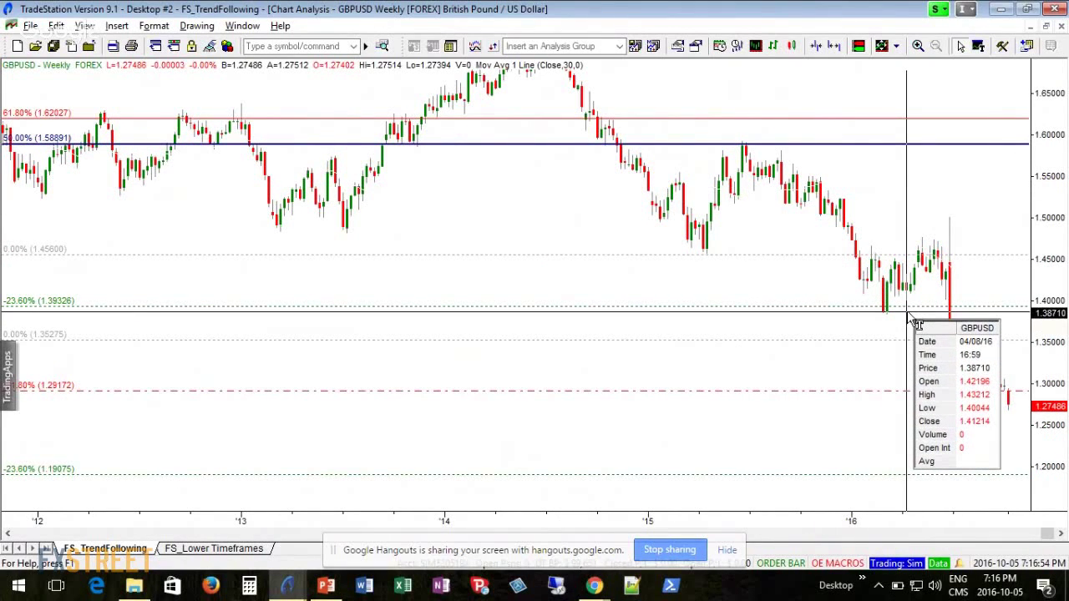
right_click(776, 479)
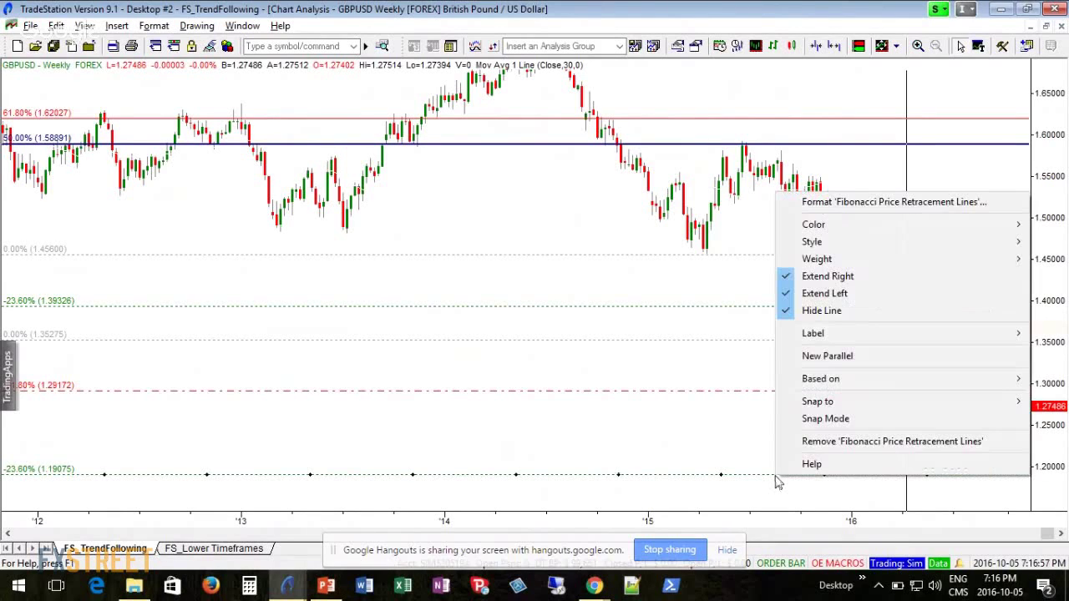
click(869, 205)
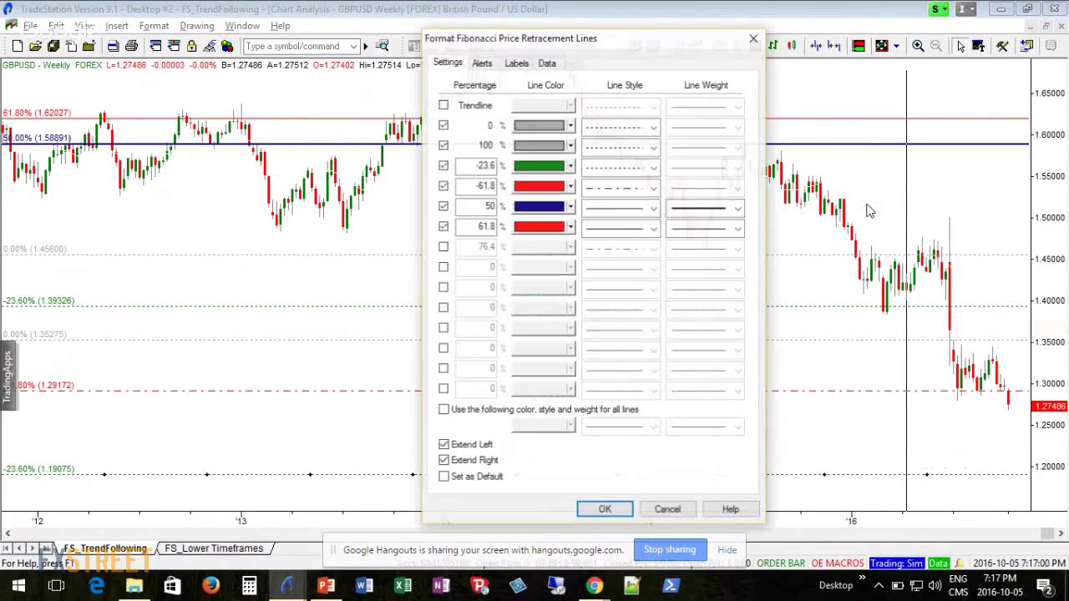
click(646, 170)
click(640, 186)
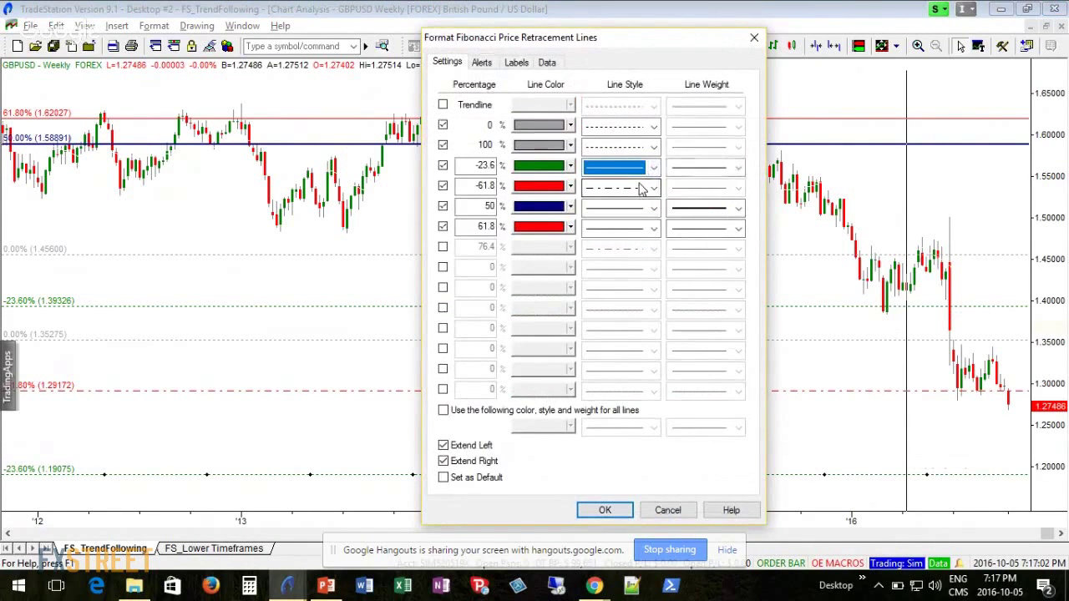
click(737, 168)
click(723, 199)
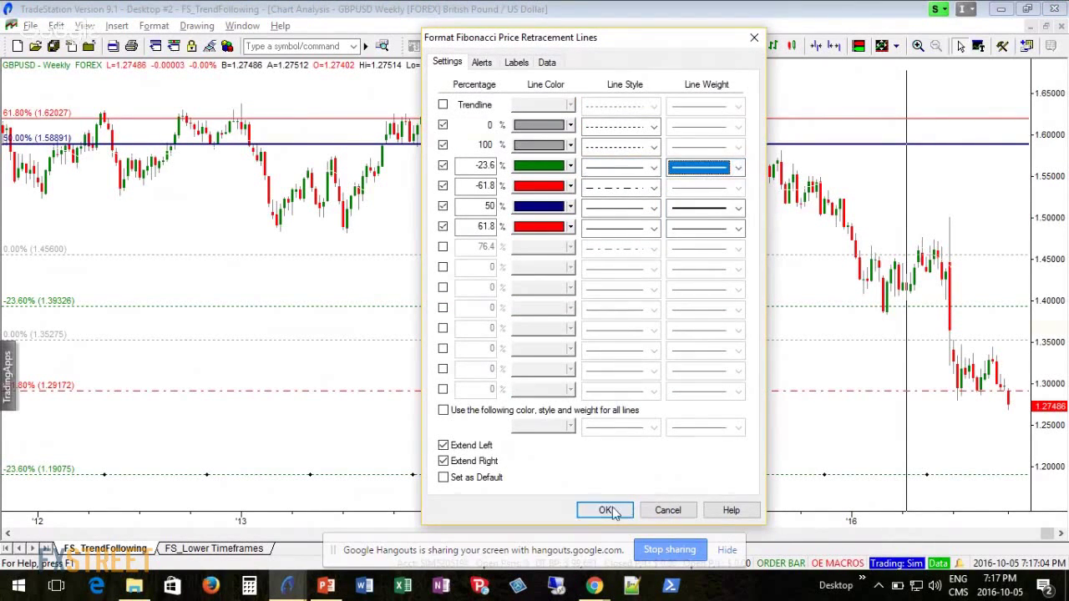
click(606, 509)
mouse_move(889, 317)
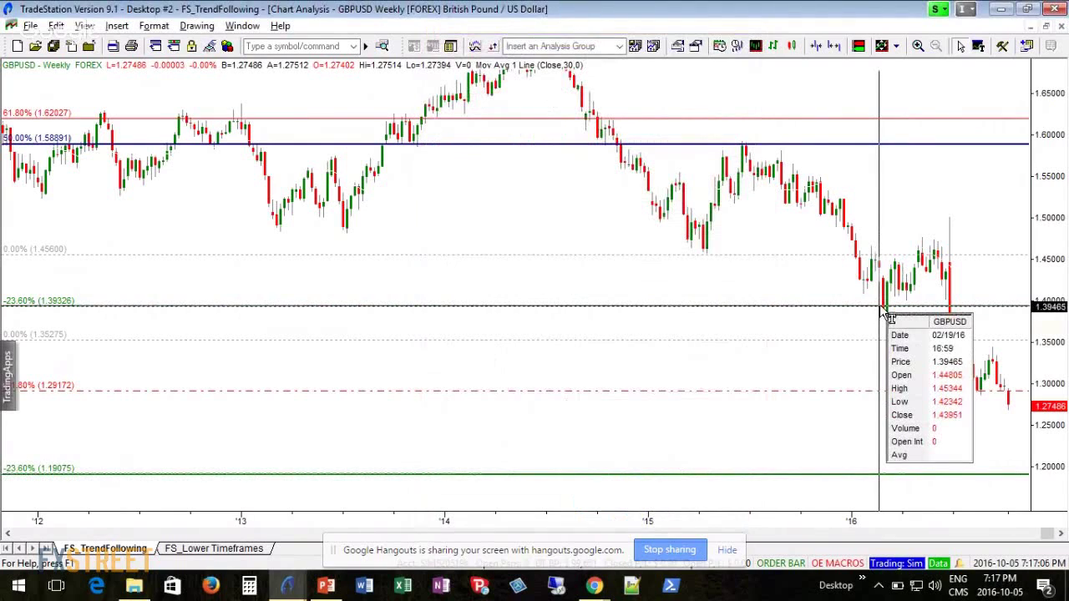
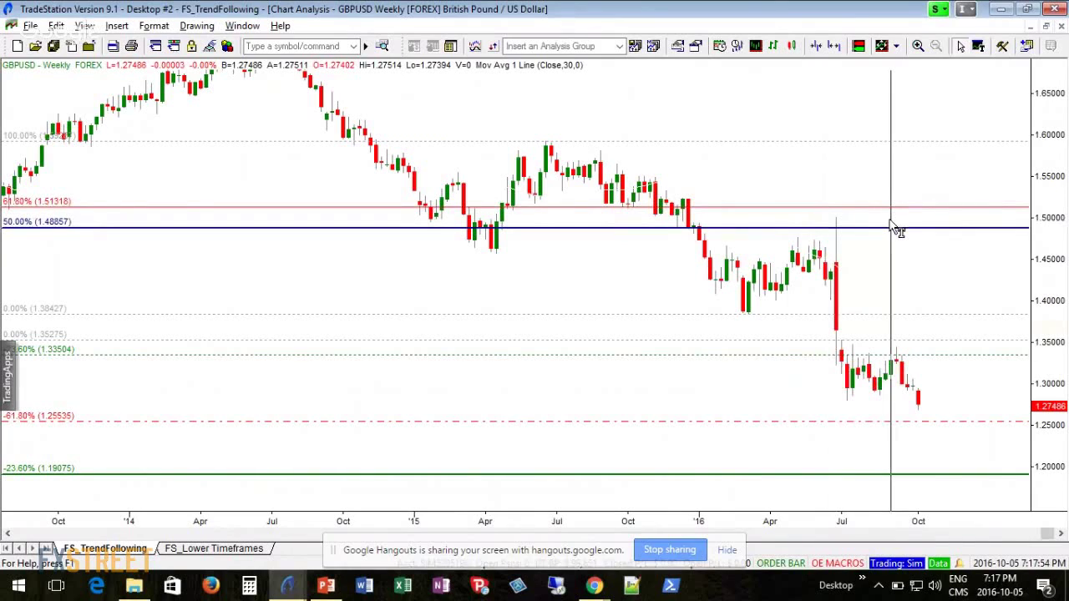
Examine the 2016 weekly candles against the −23.6% and −61.8% extension levels of the newer Fibonacci set.
scroll(896, 230, up, 2)
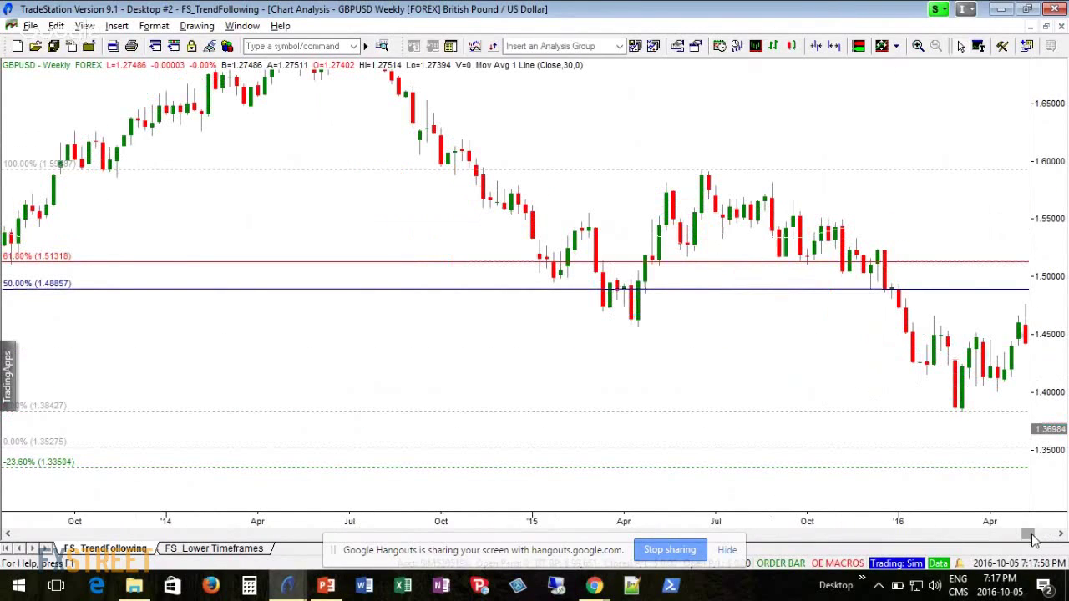
drag(1031, 533, 1049, 534)
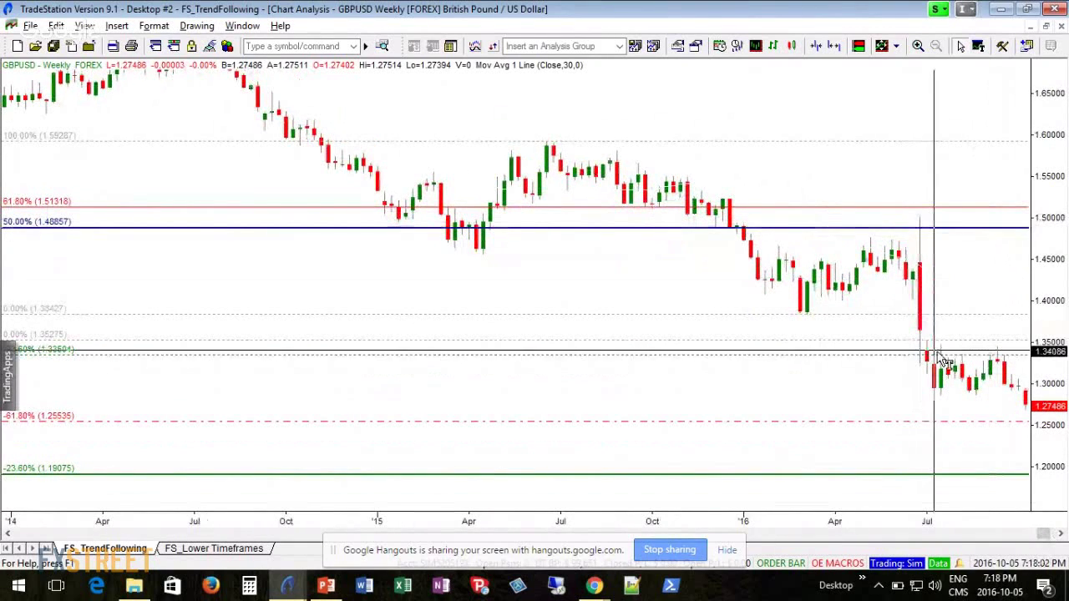
mouse_move(925, 359)
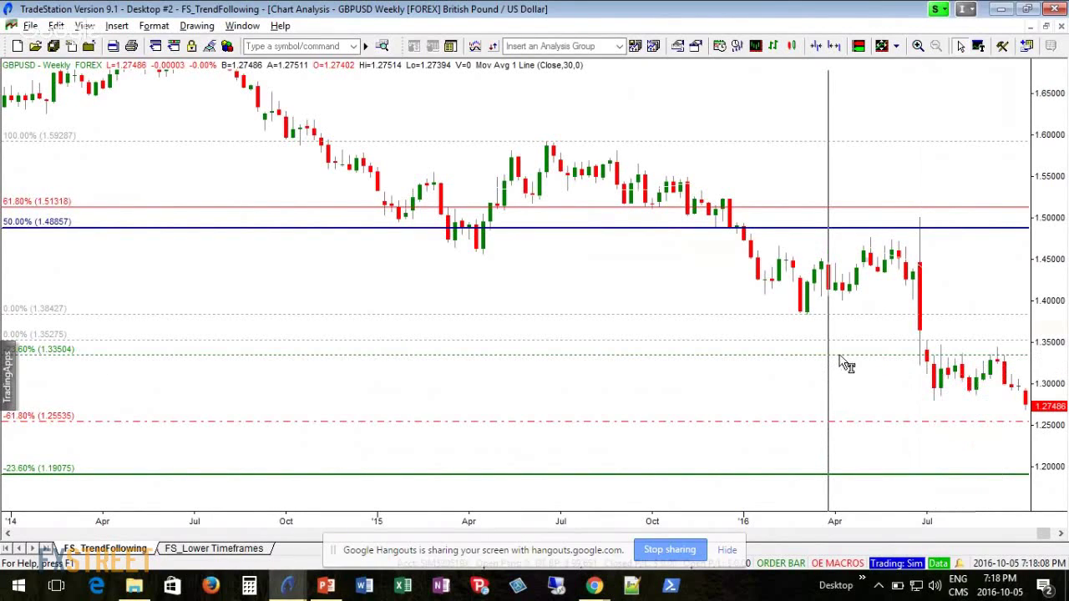
scroll(846, 365, up, 1)
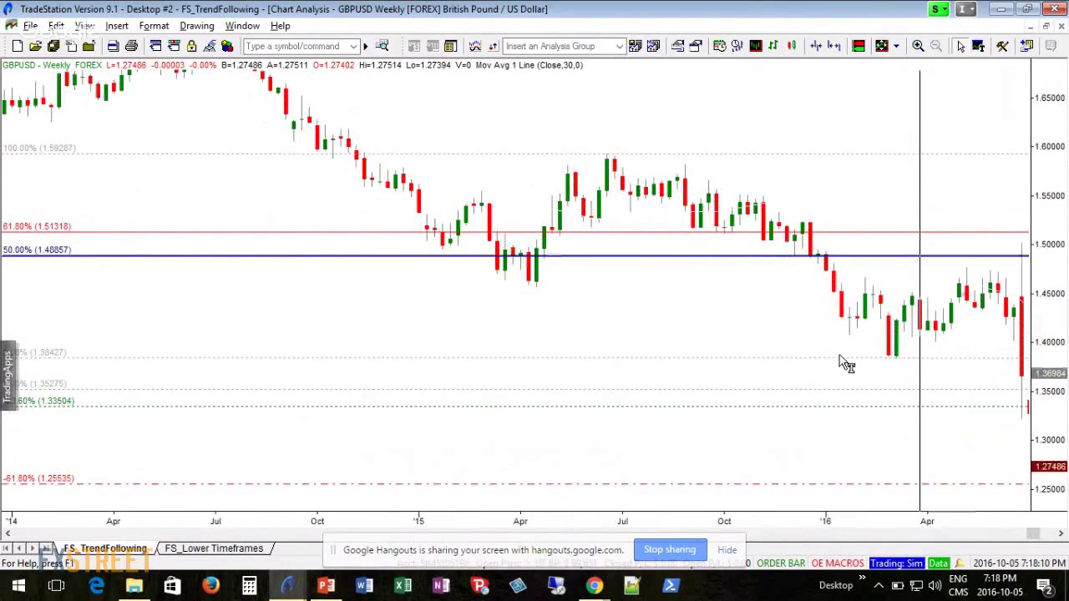
drag(1033, 540, 1047, 535)
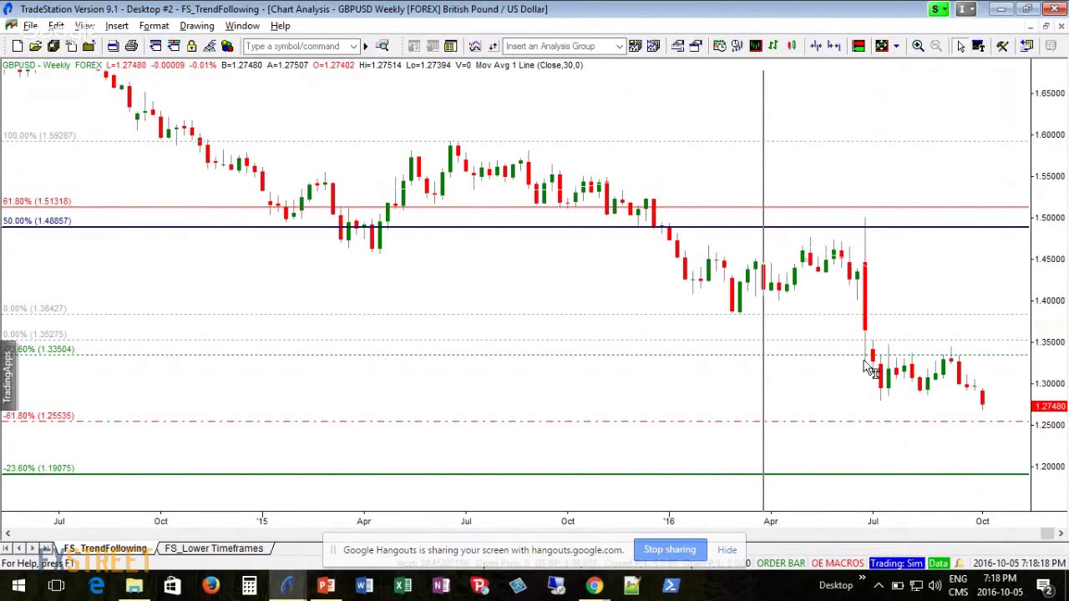
drag(869, 368, 969, 440)
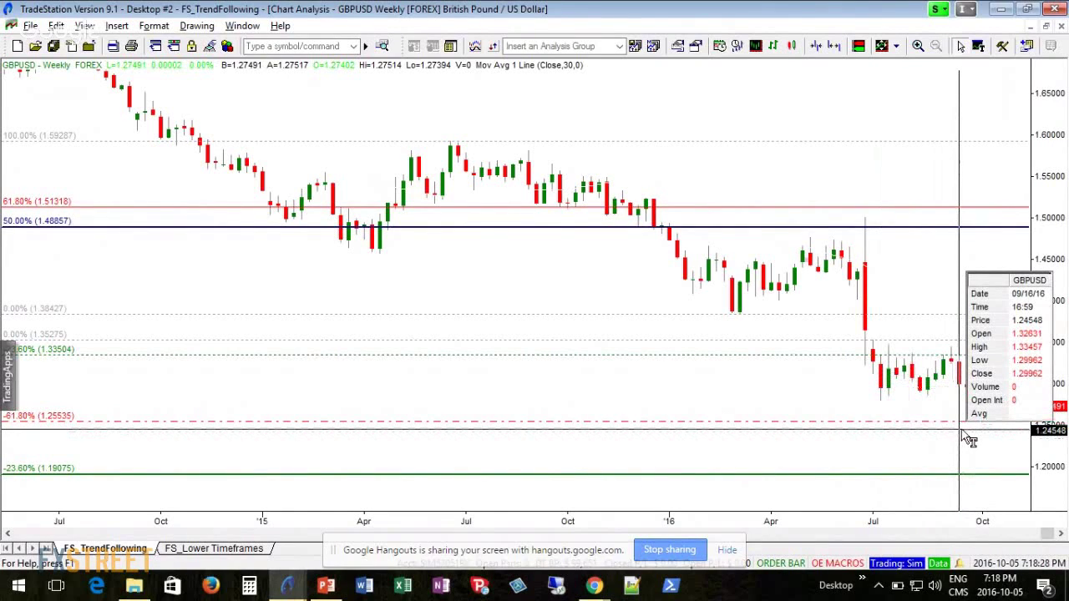
drag(969, 440, 947, 353)
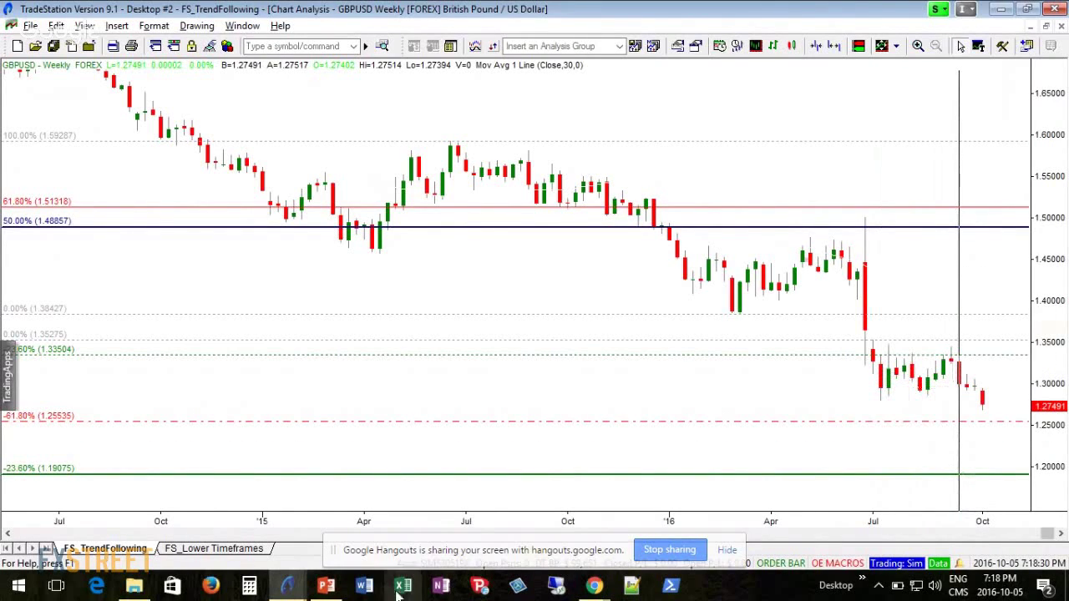
Compare the GBP/USD target slide in PowerPoint with the −61.8% extension level on the TradeStation weekly chart.
click(337, 595)
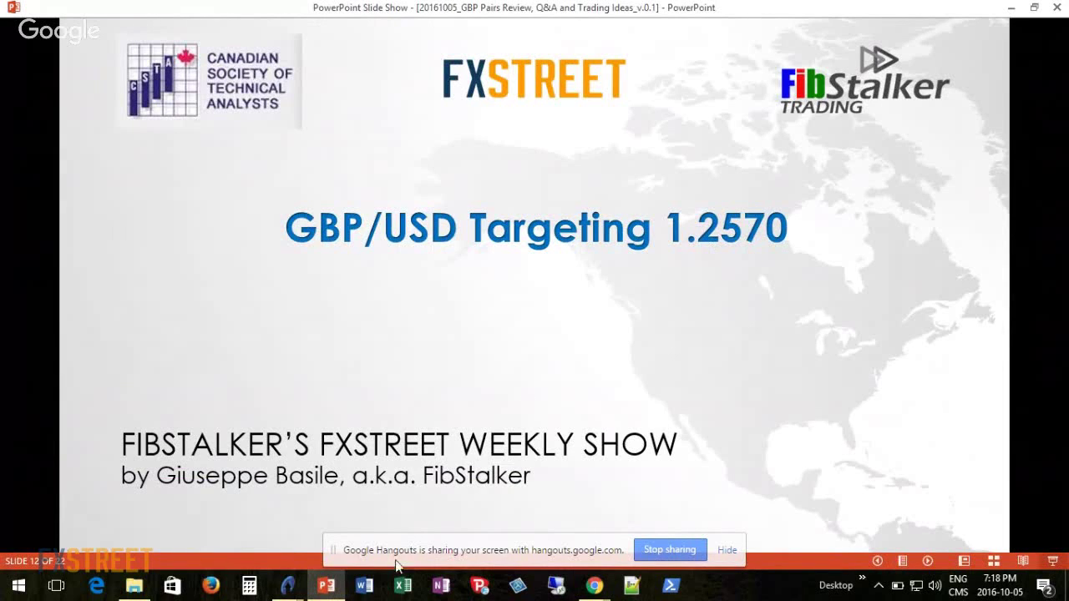
click(288, 587)
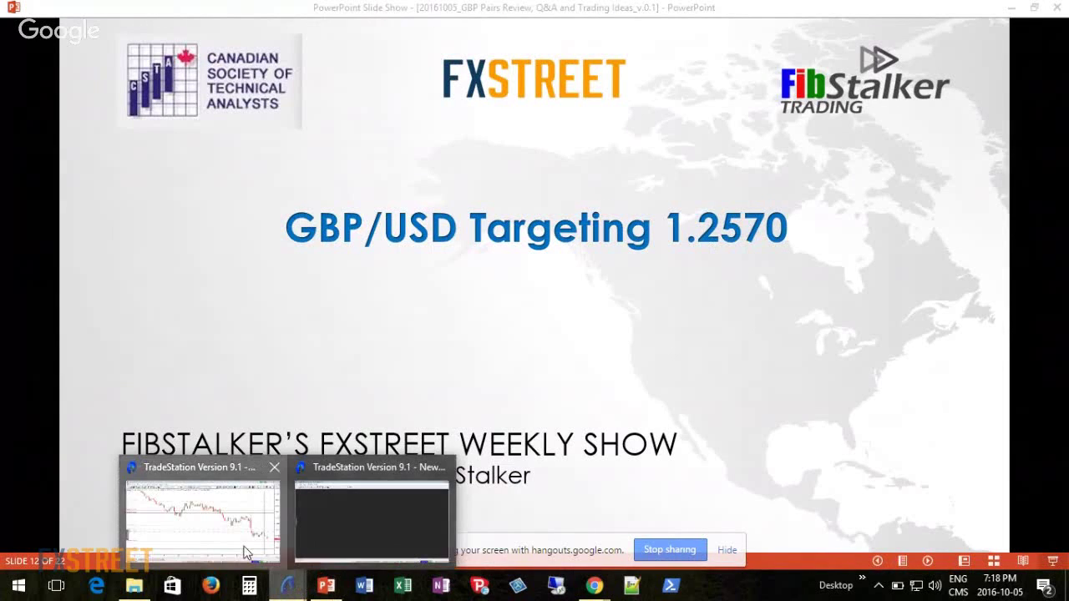
click(329, 510)
click(90, 430)
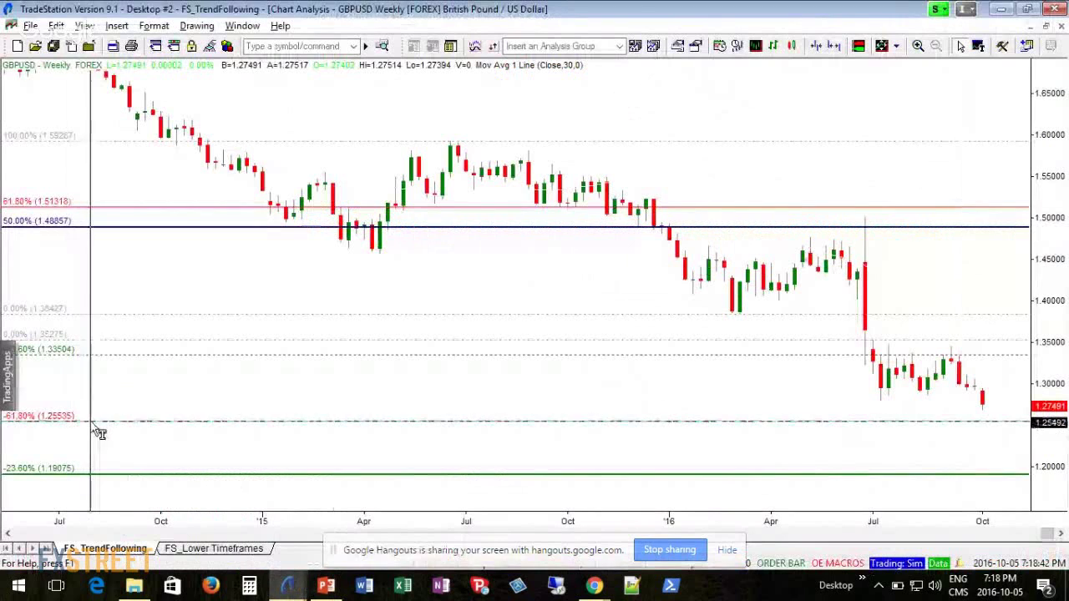
mouse_move(104, 425)
mouse_down()
mouse_move(194, 428)
mouse_move(177, 430)
mouse_up()
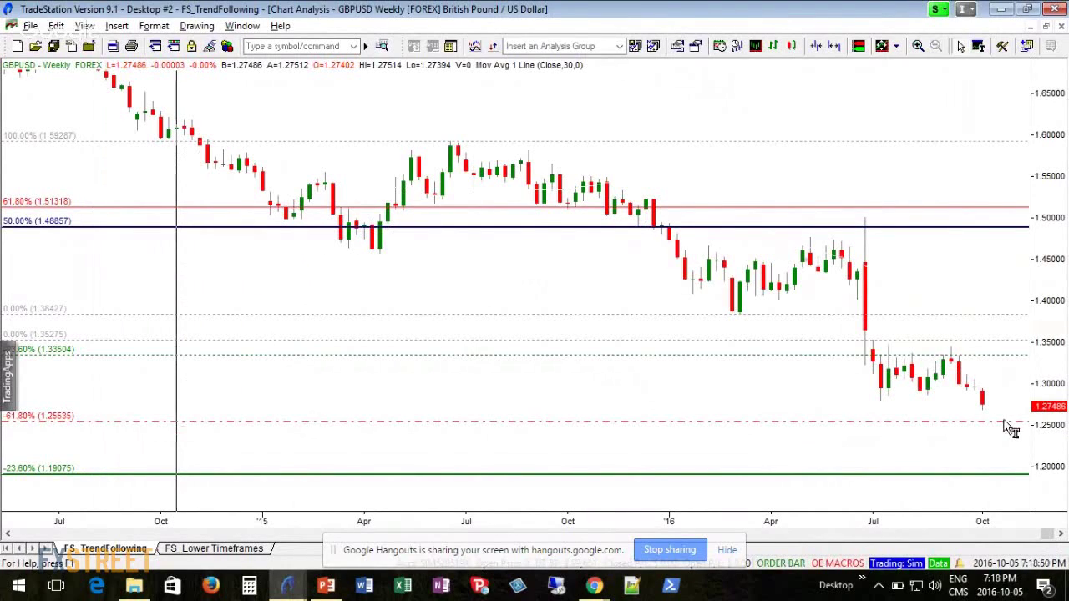
click(622, 420)
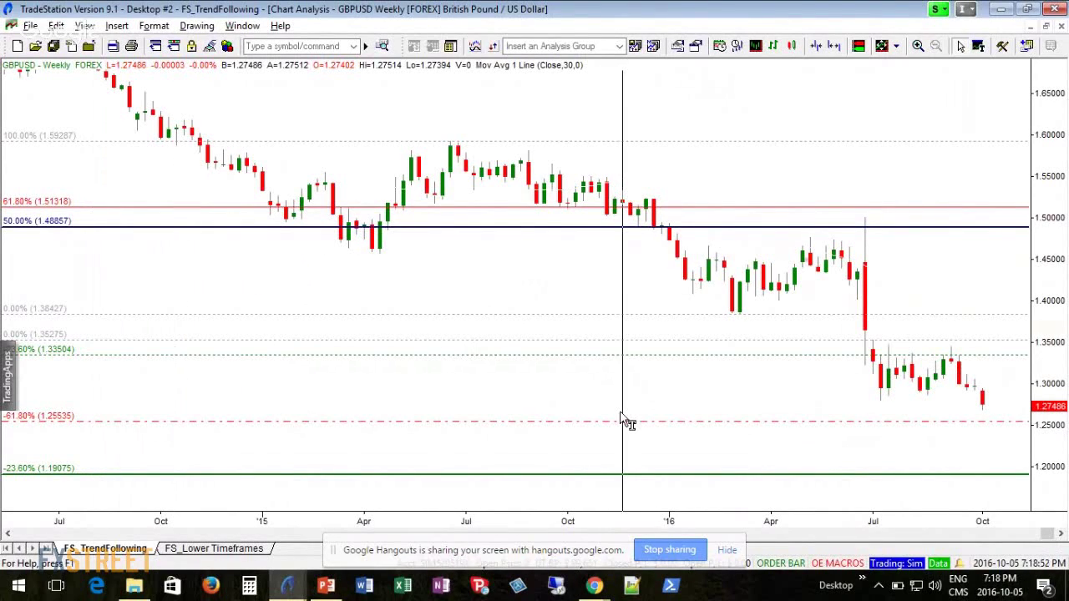
Review the GBPUSD weekly price action from 2008 to 2016 against the Fibonacci extension levels below the current price.
scroll(622, 420, down, 2)
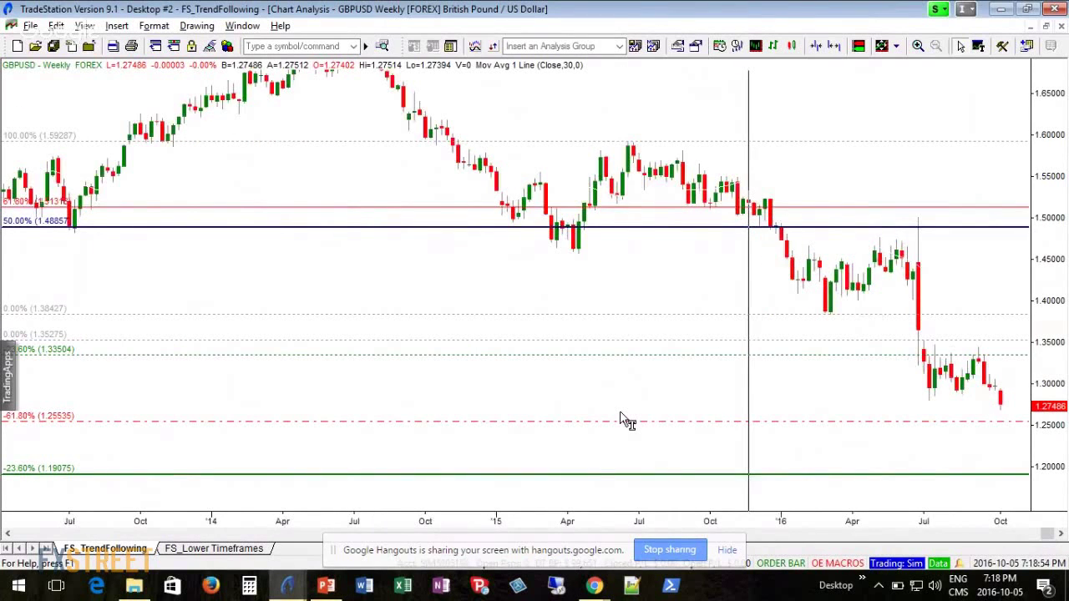
scroll(622, 420, down, 3)
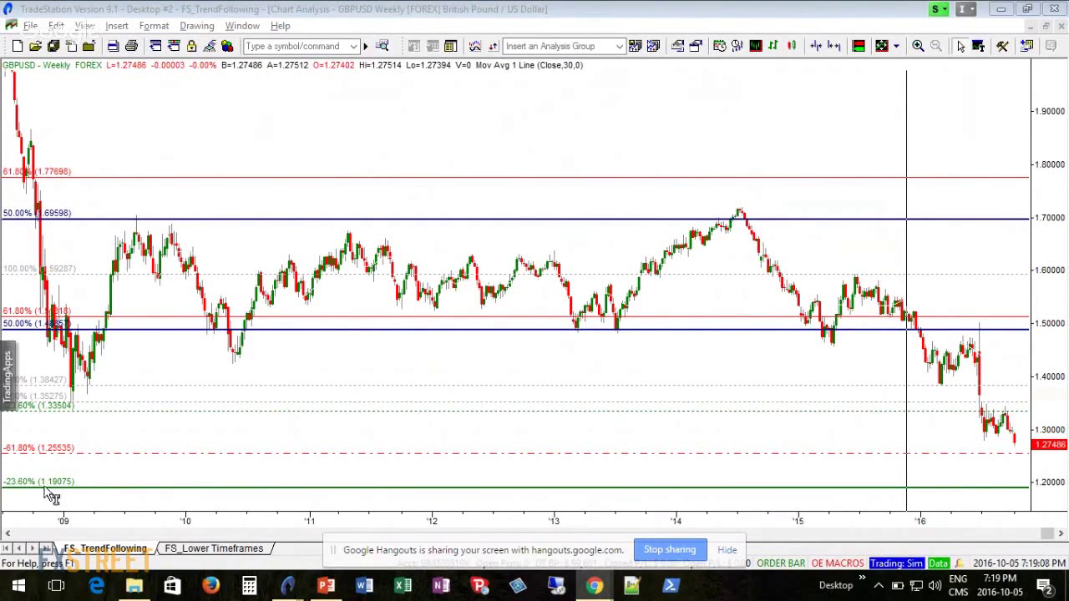
click(978, 462)
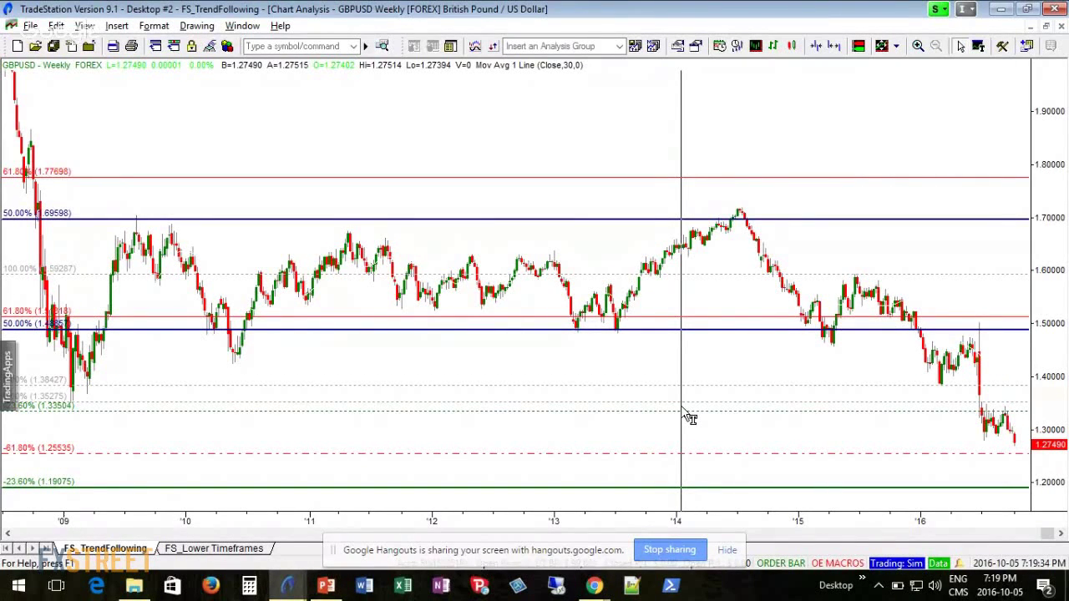
mouse_move(844, 464)
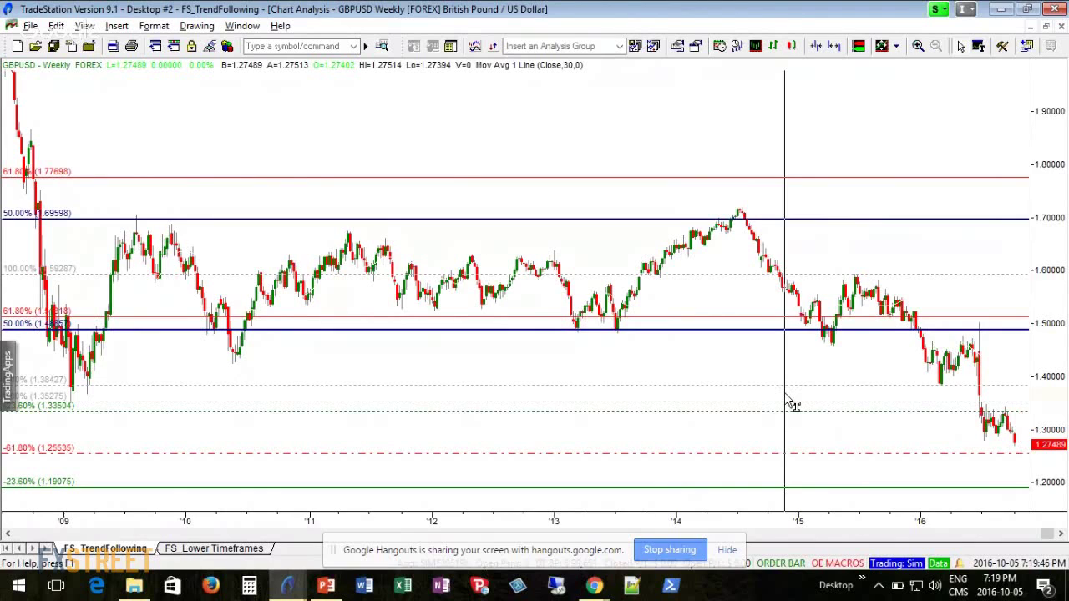
scroll(792, 403, up, 5)
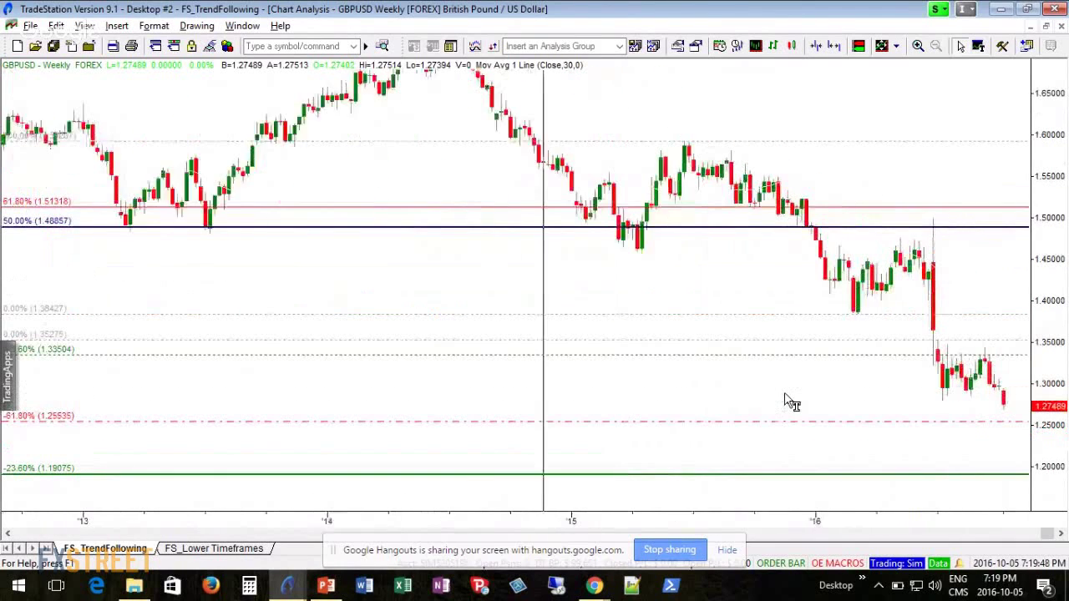
scroll(792, 403, up, 2)
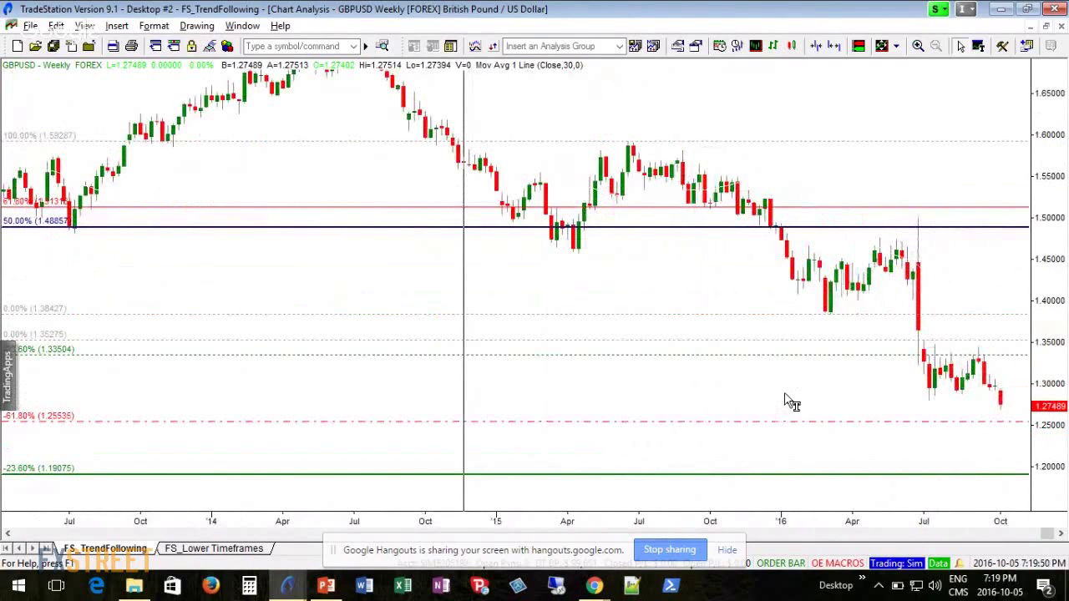
scroll(792, 403, down, 2)
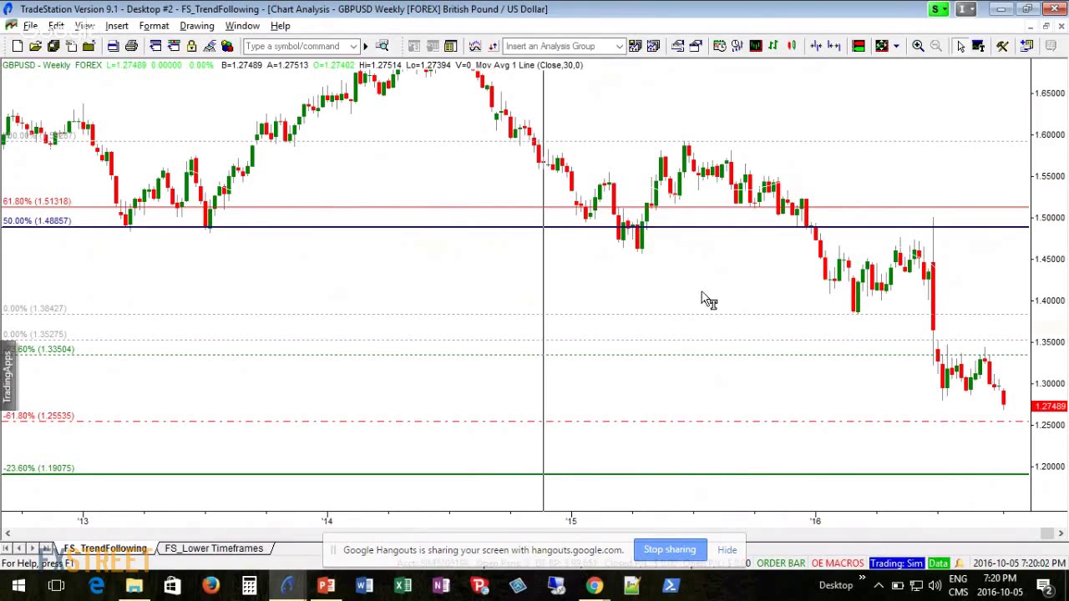
Draw Fibonacci price retracement lines from the early 2016 low at about 1.384 down to the −61.8% extension at about 1.255.
click(196, 25)
mouse_move(284, 144)
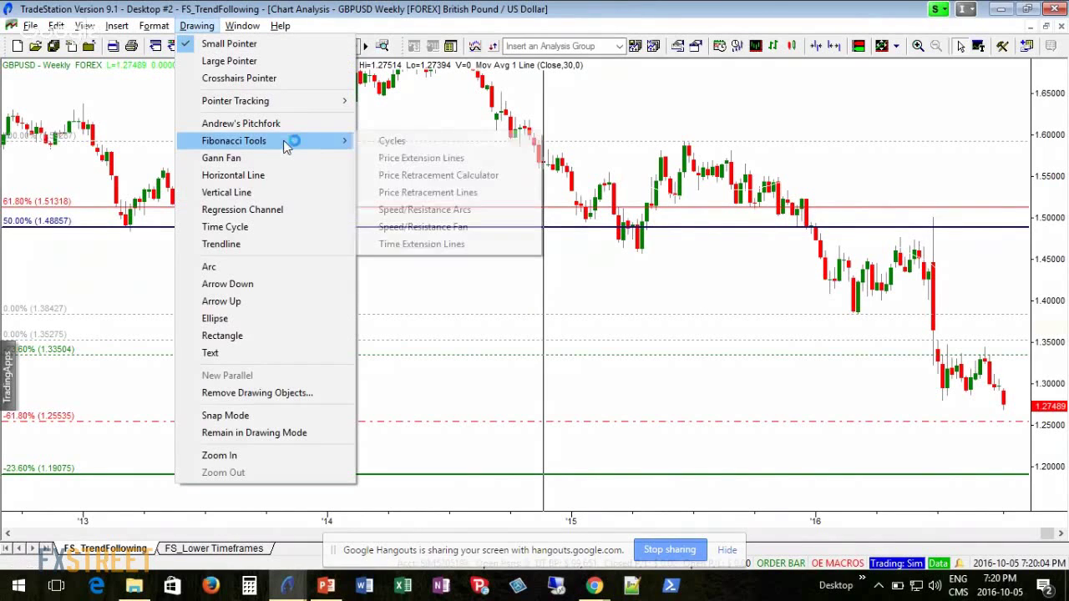
click(487, 193)
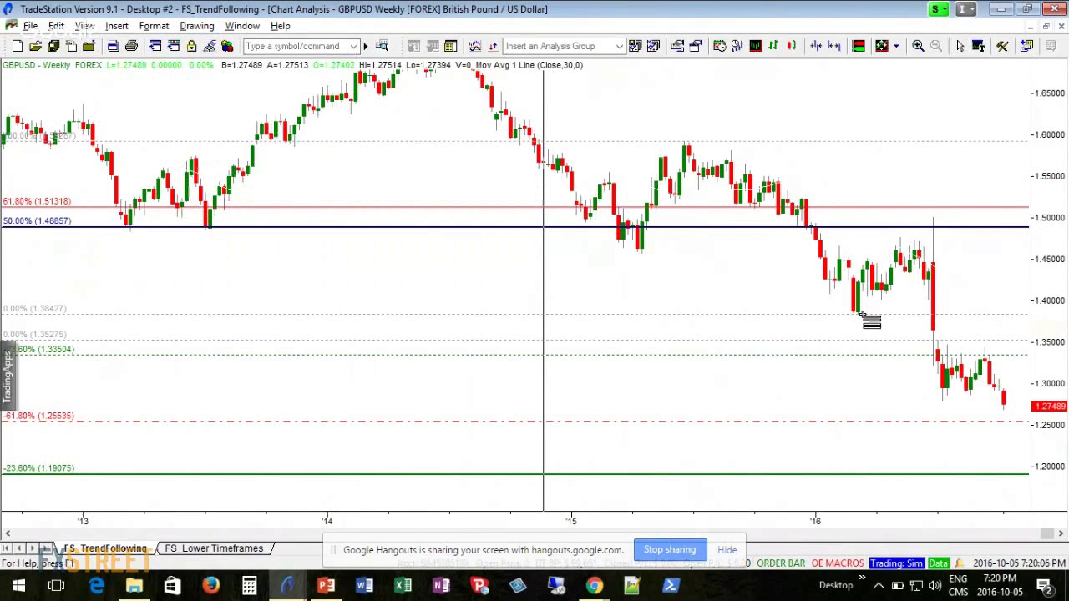
click(863, 315)
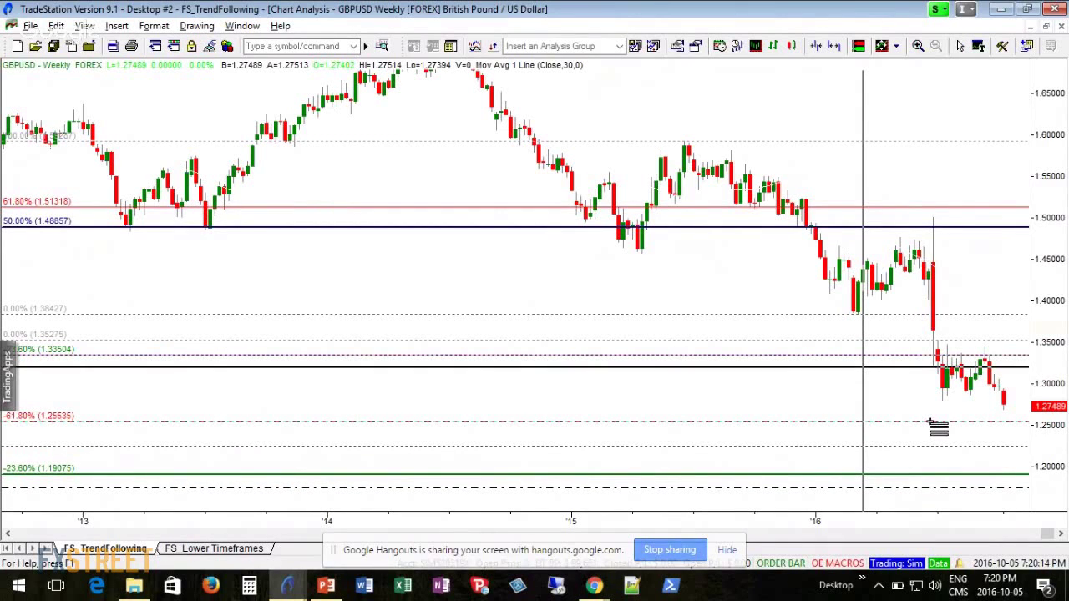
click(927, 421)
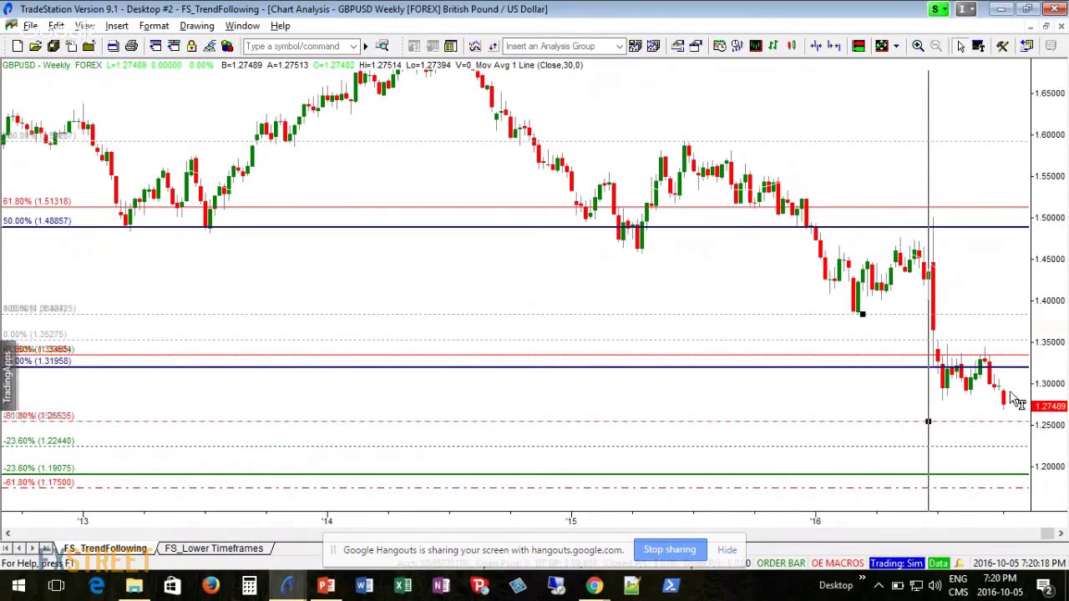
click(92, 391)
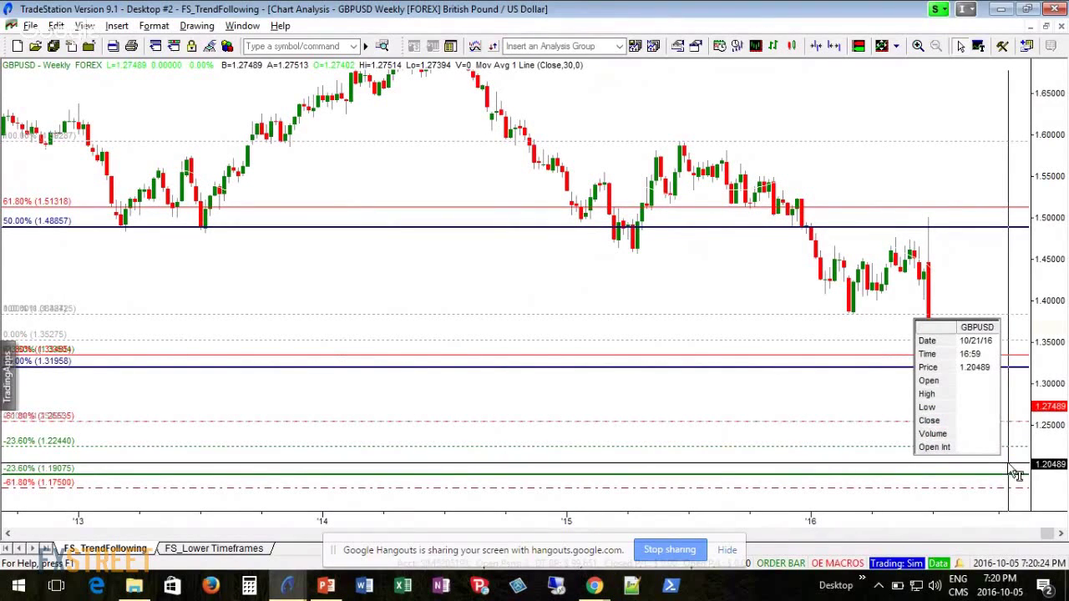
key(Escape)
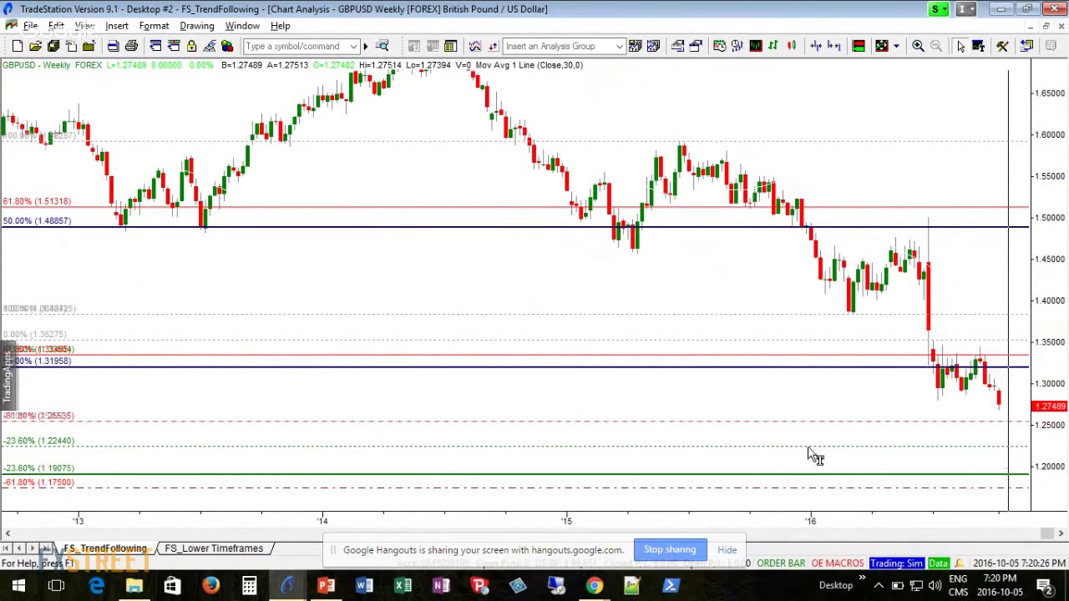
Insert the Trend Following analysis group into the GBPUSD weekly chart.
scroll(960, 417, right, 2)
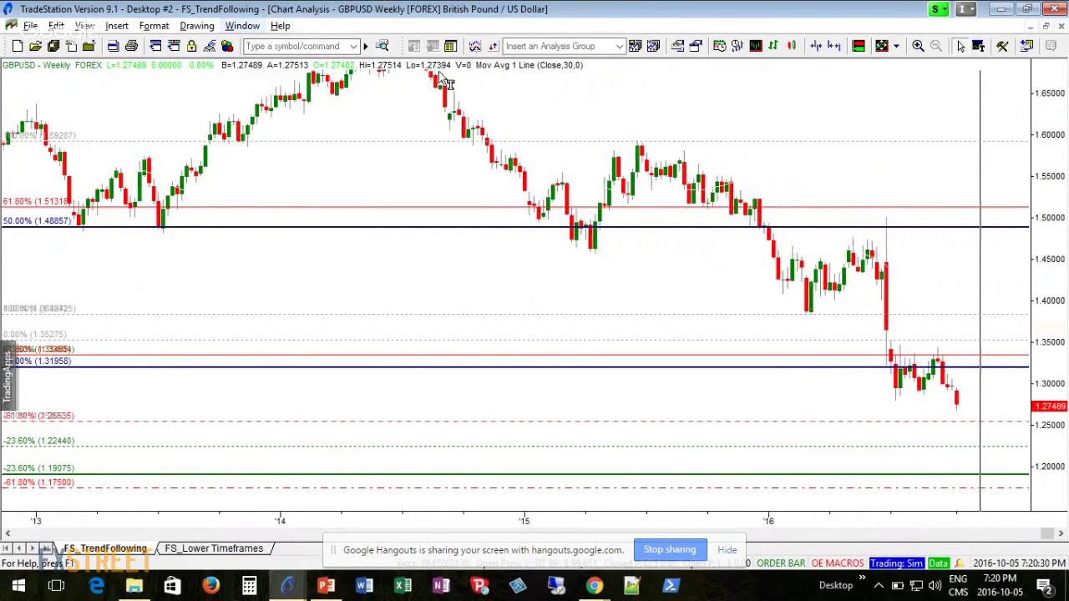
click(543, 46)
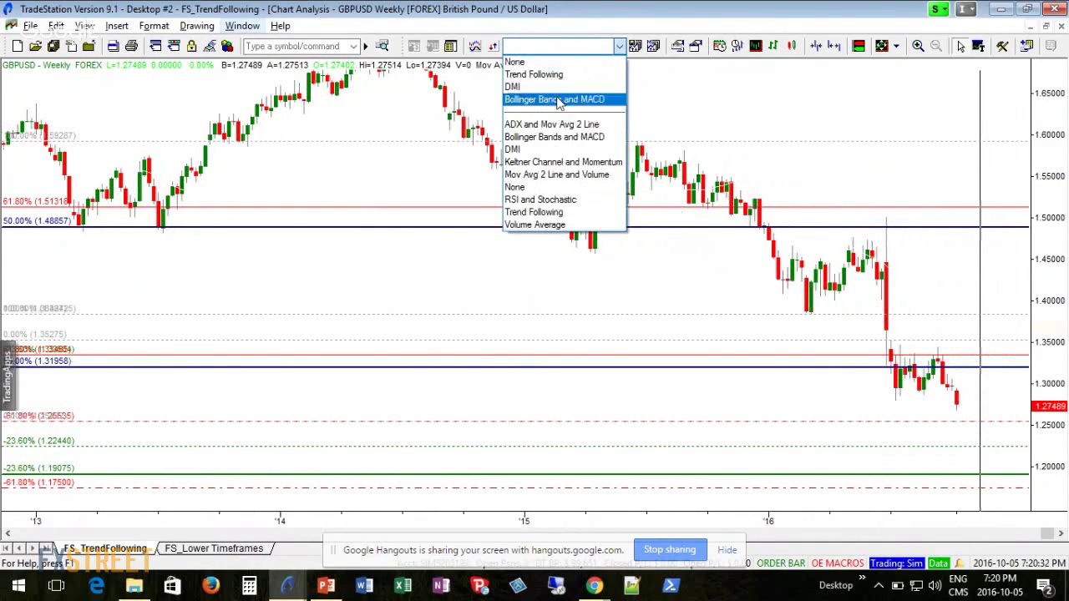
click(552, 77)
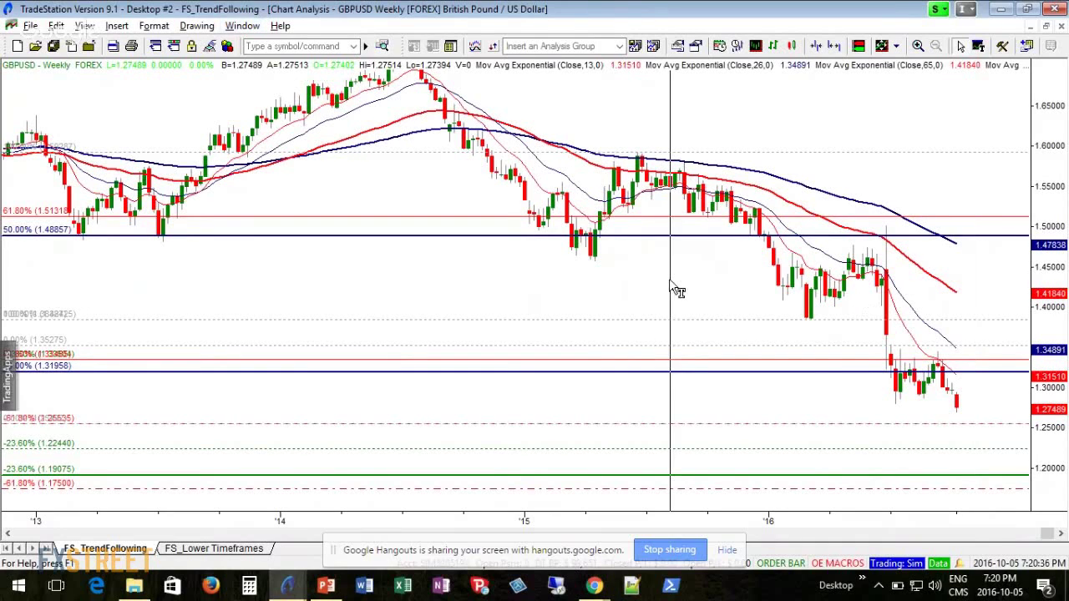
Base the weekly chart's automatic price scale on the date range on screen, with the 2013 to 2015 price action in view.
scroll(675, 289, up, 2)
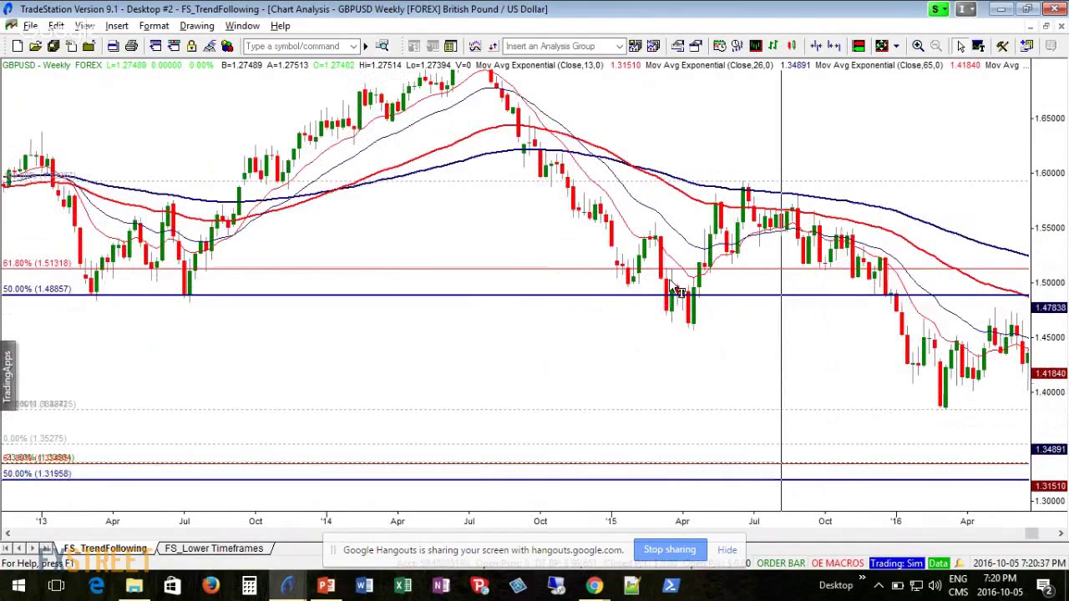
mouse_move(1000, 536)
mouse_down()
mouse_move(1044, 539)
mouse_move(1002, 540)
mouse_up()
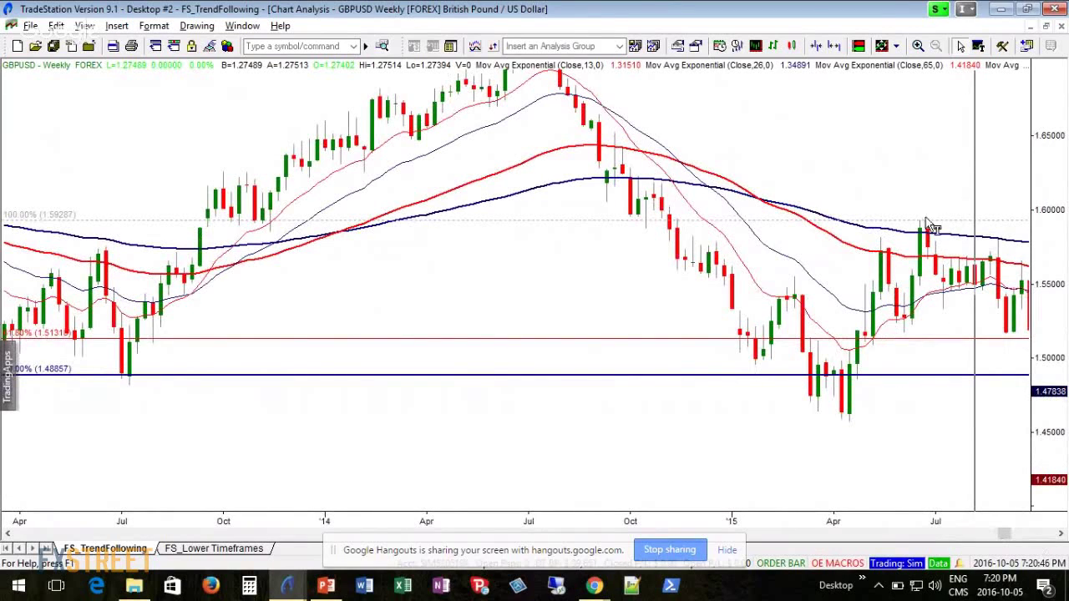
mouse_move(929, 231)
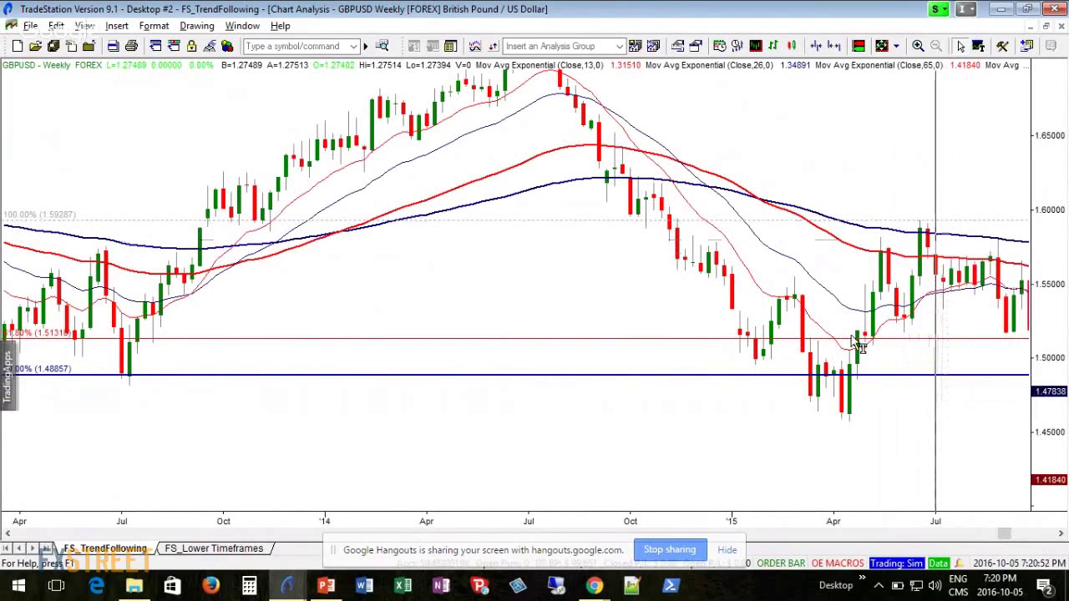
right_click(514, 286)
click(574, 67)
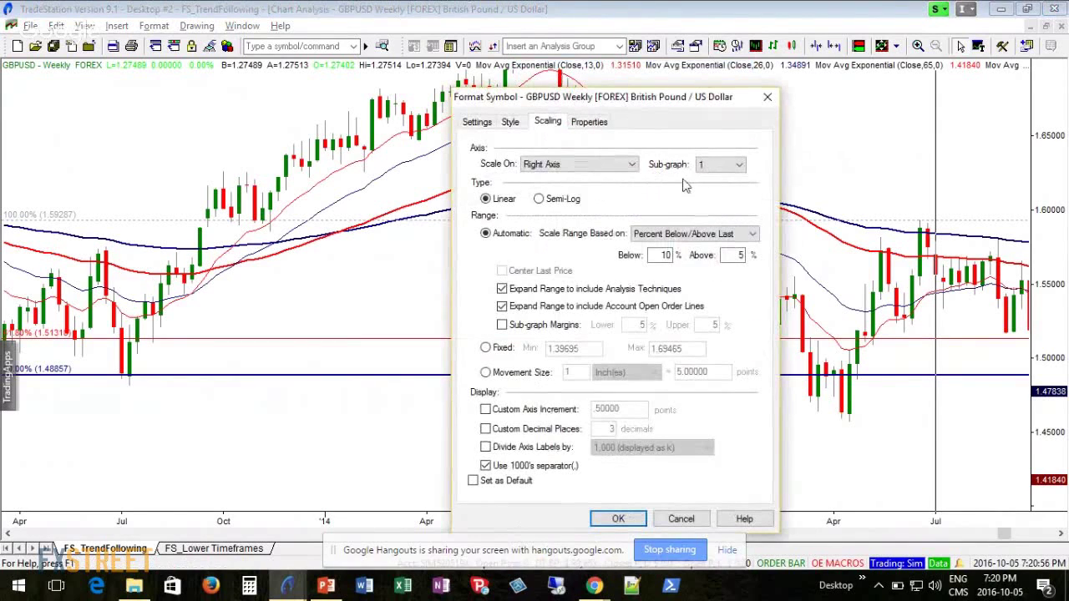
click(689, 235)
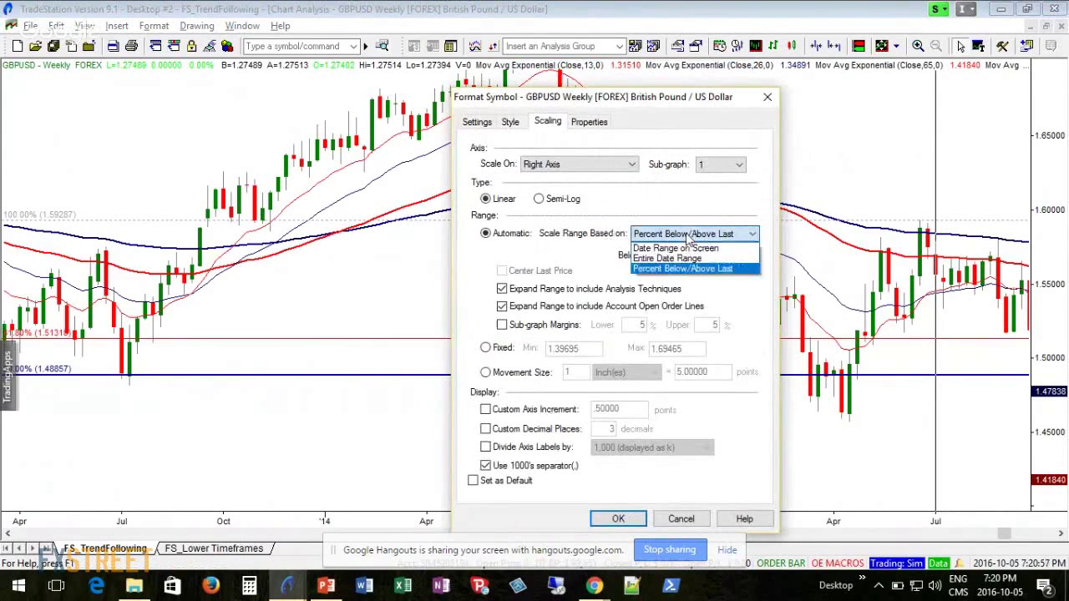
click(617, 518)
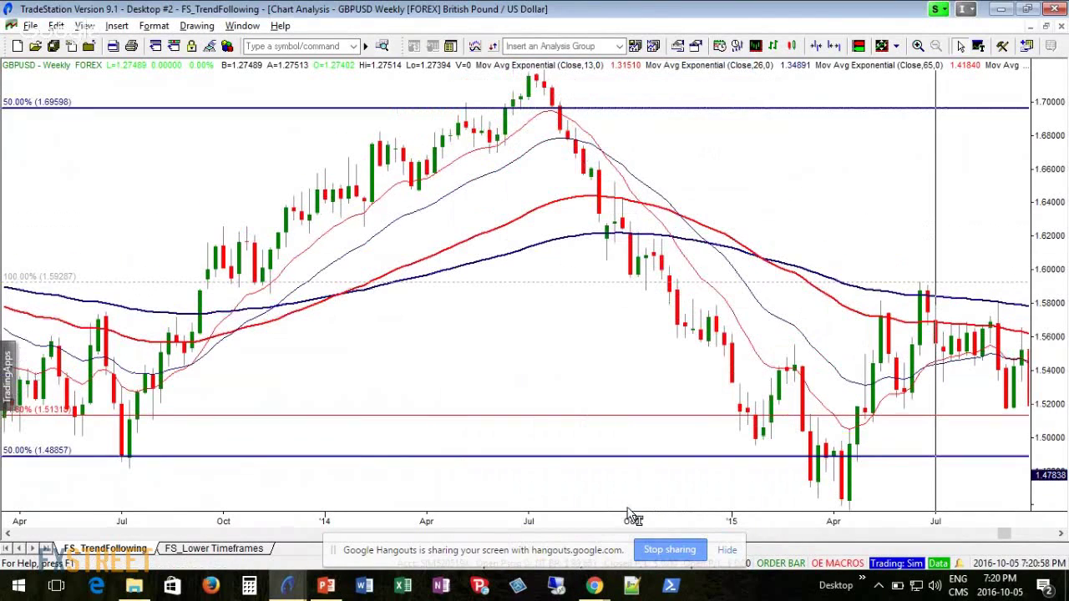
Draw Fibonacci price retracement lines from the mid-2014 high down to the April 2015 low at about 1.457.
click(196, 25)
mouse_move(335, 142)
click(481, 194)
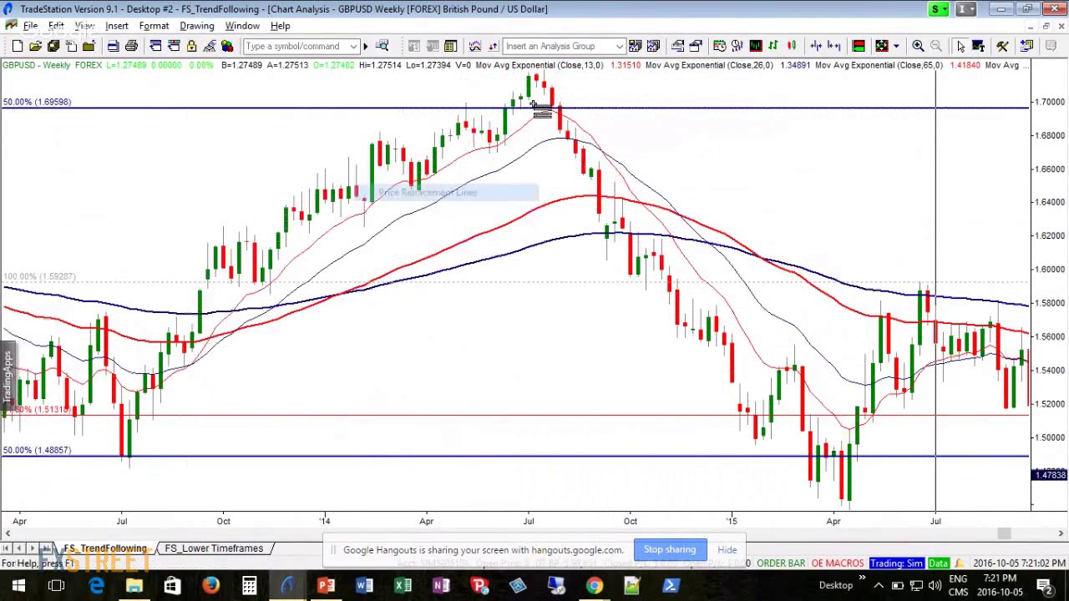
mouse_move(551, 72)
mouse_down()
mouse_move(811, 446)
mouse_move(943, 509)
mouse_move(872, 504)
mouse_up()
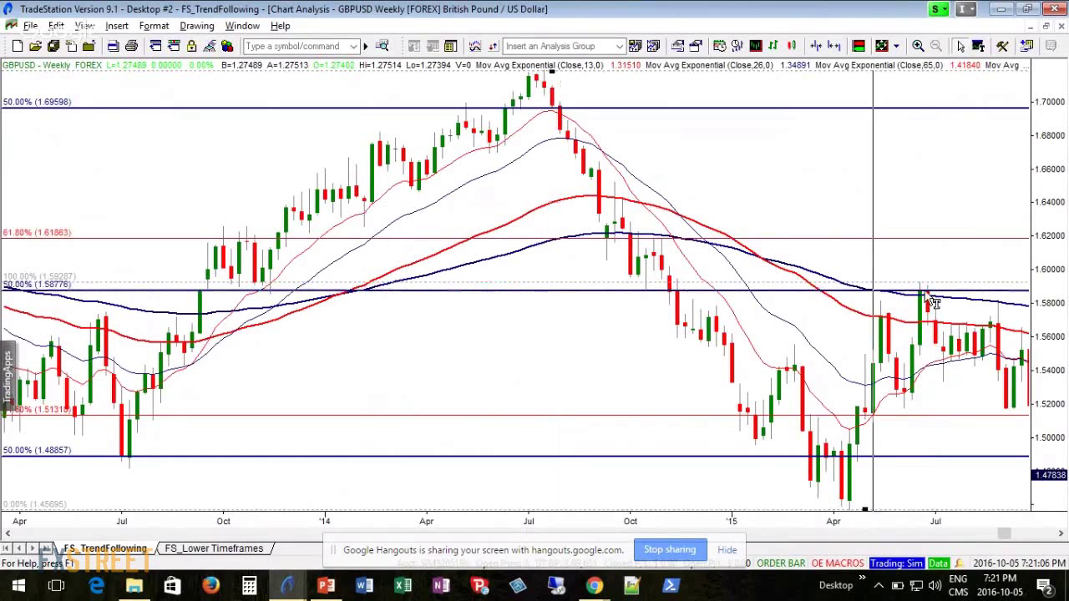
mouse_move(937, 300)
drag(881, 297, 756, 252)
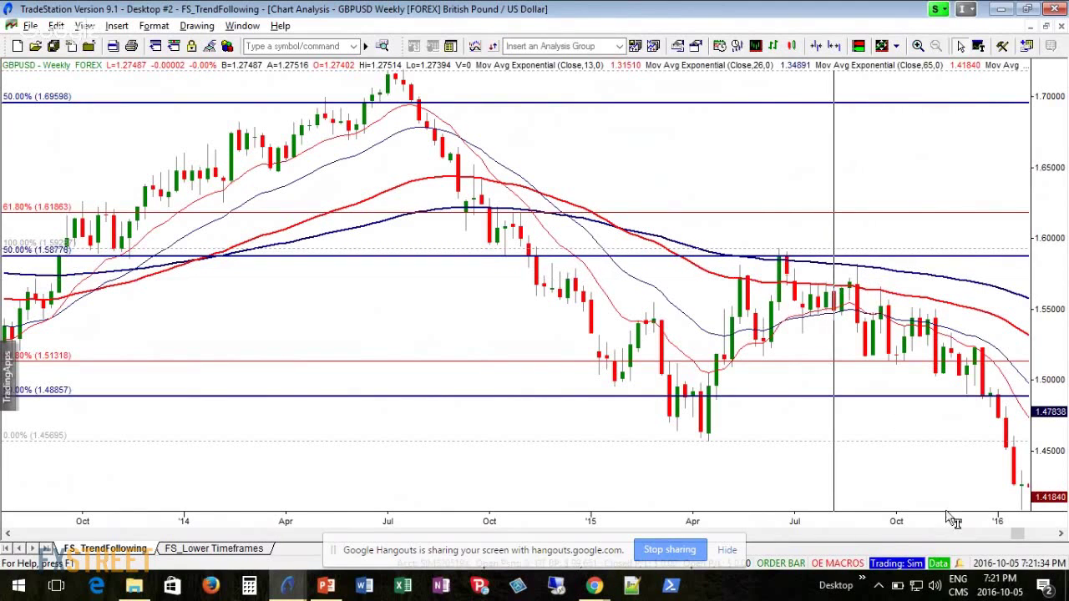
Remove the three Fibonacci price retracement sets with 50% levels at 1.48857, 1.31958 and 1.58776 from the weekly chart.
drag(1017, 534, 1052, 531)
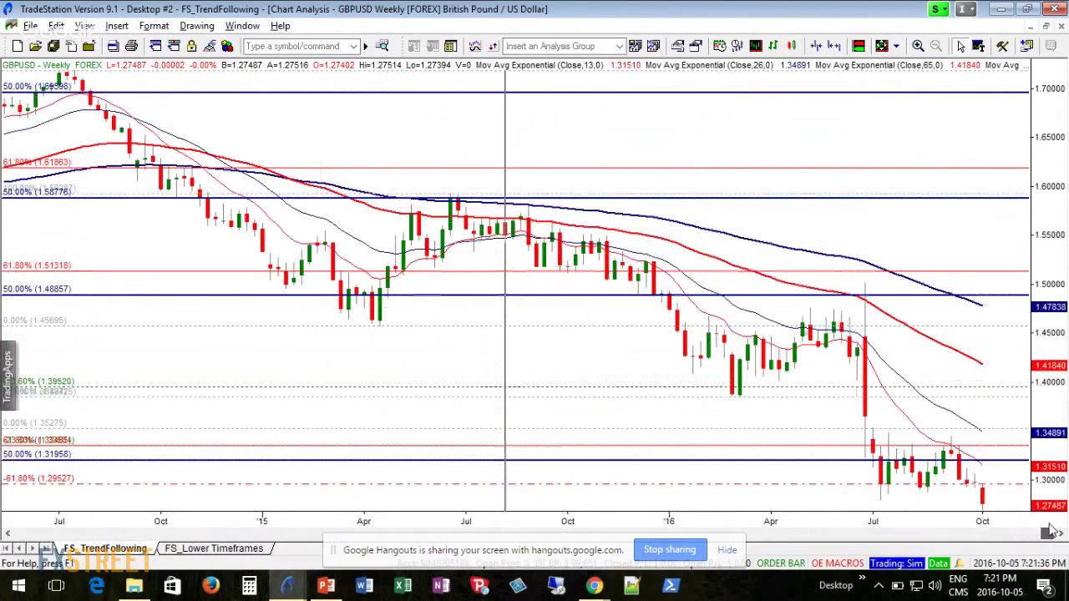
right_click(740, 451)
click(804, 418)
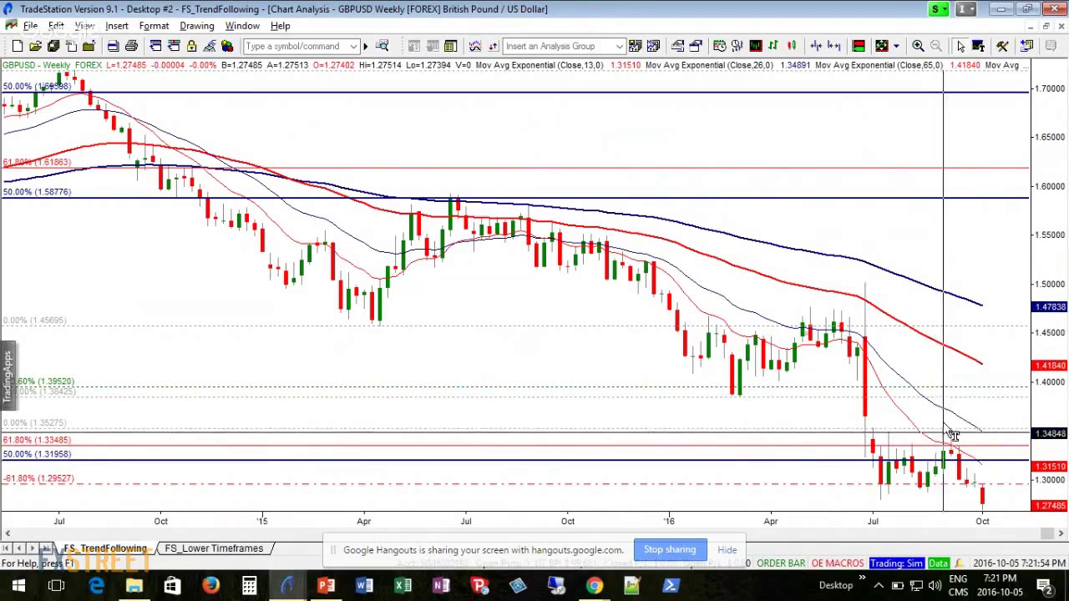
right_click(806, 466)
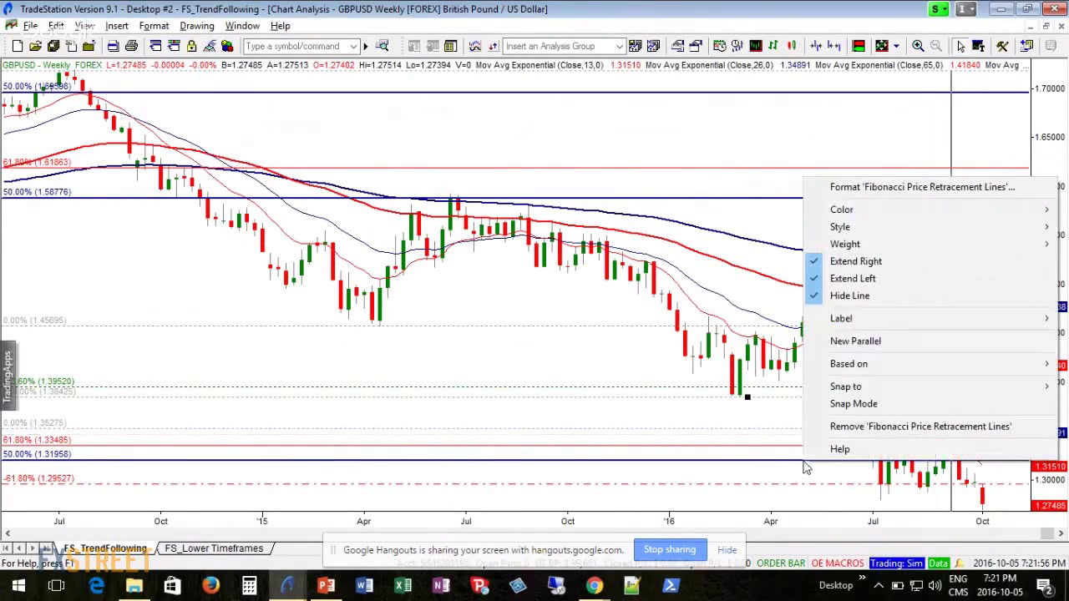
click(850, 427)
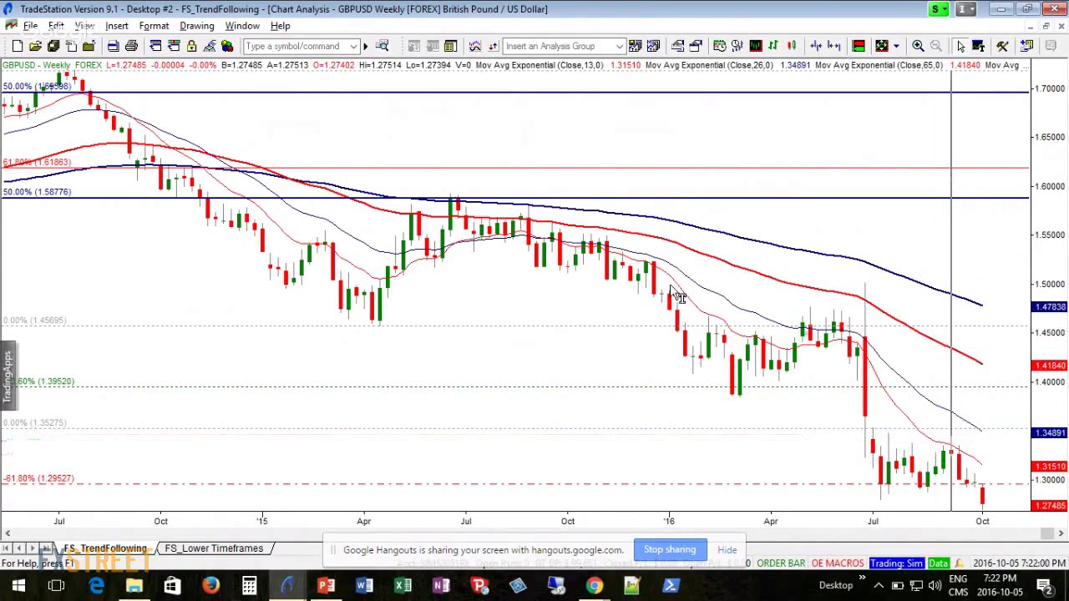
right_click(652, 198)
click(800, 450)
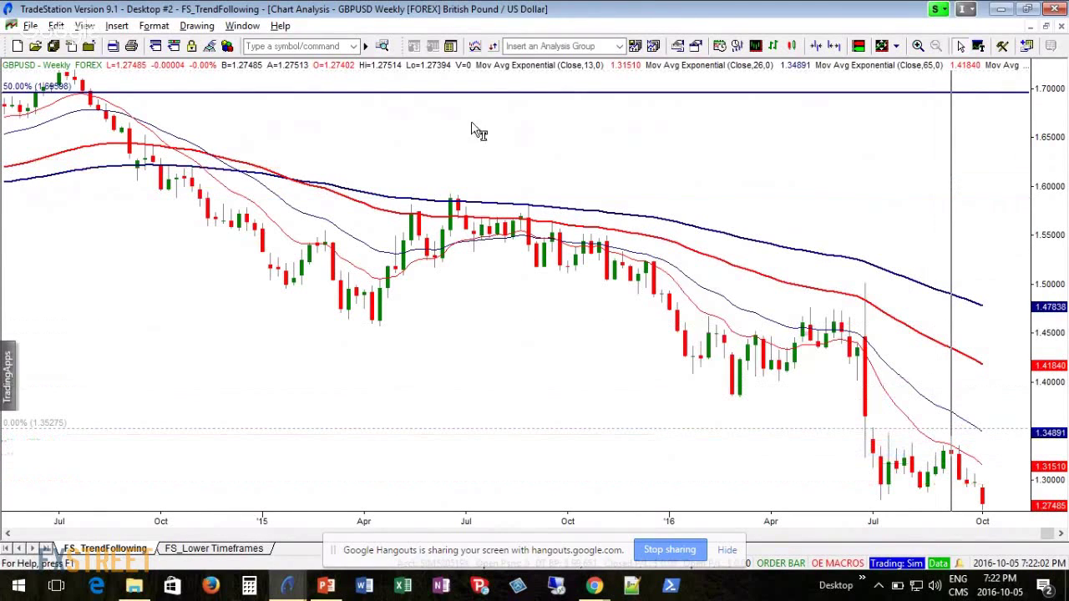
Draw Fibonacci price retracement lines on the weekly chart from the mid-2015 high at about 1.593 to the early 2016 low at about 1.384.
click(197, 25)
mouse_move(315, 145)
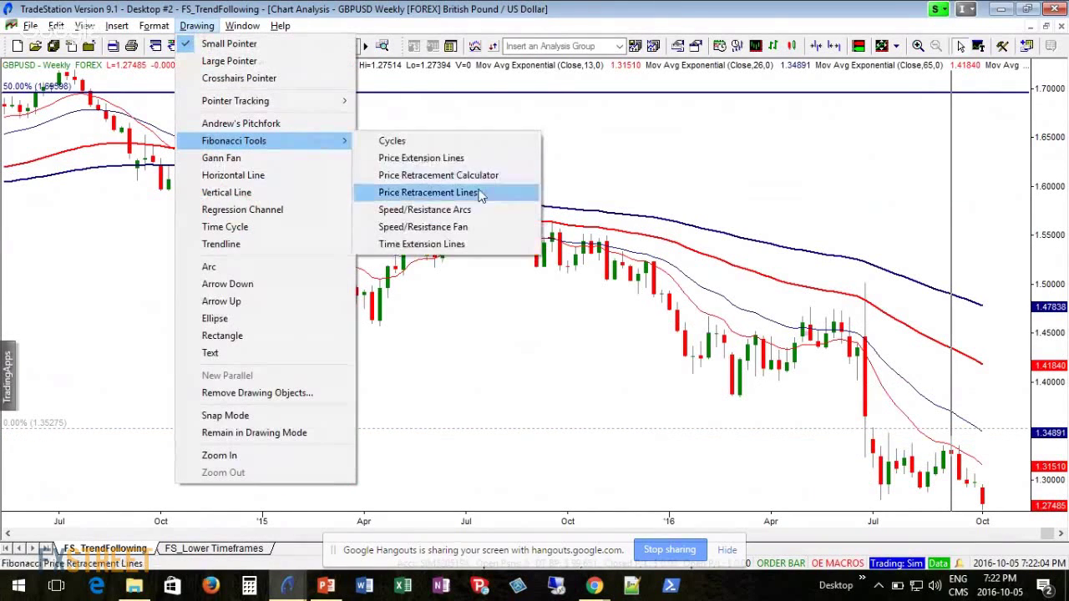
click(485, 192)
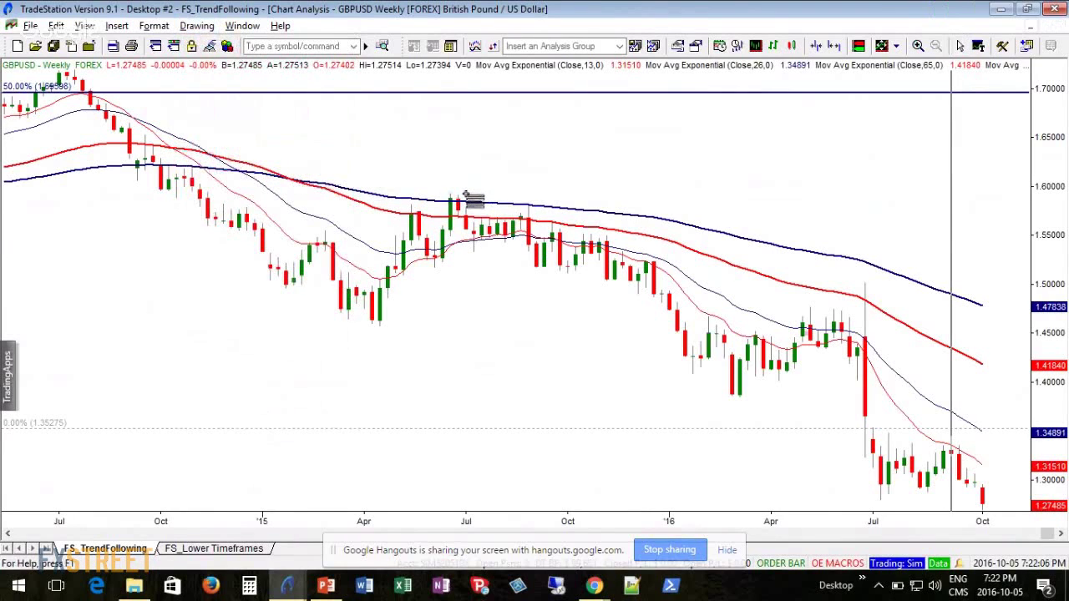
drag(466, 193, 801, 407)
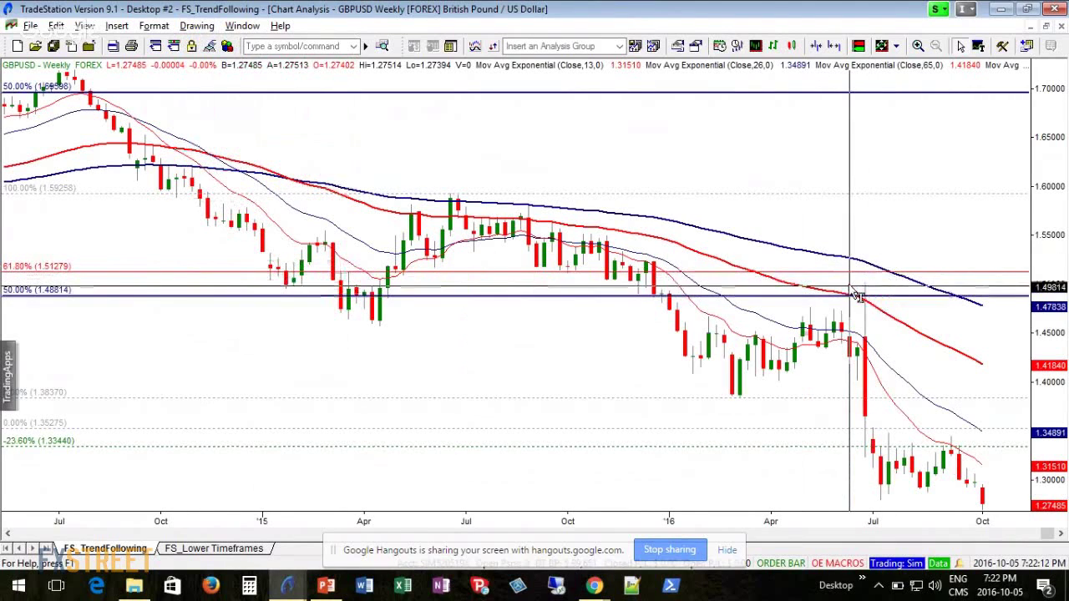
mouse_move(887, 294)
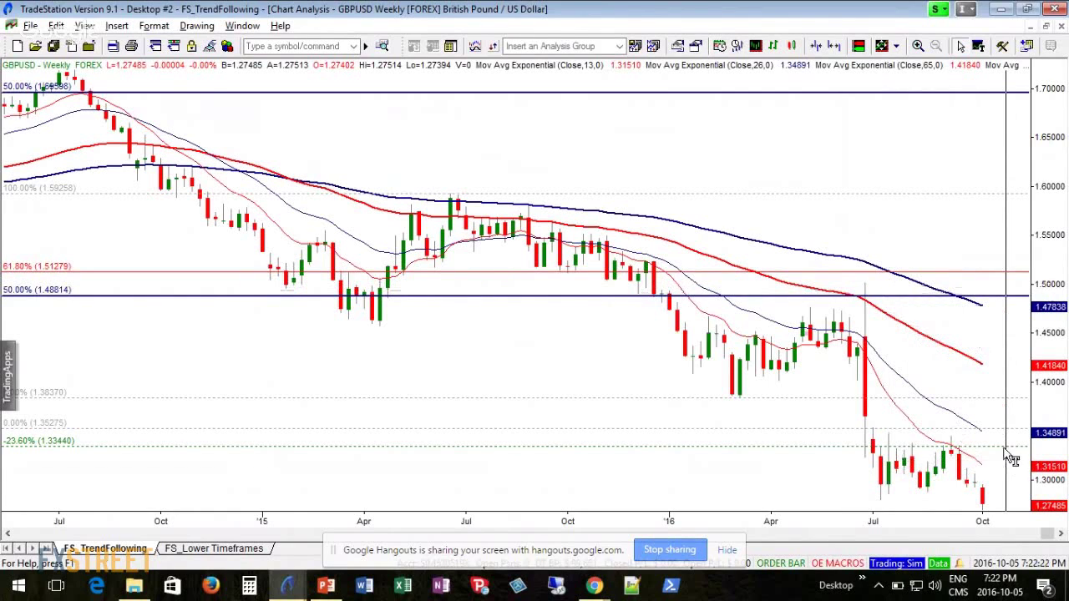
Switch to the GBPUSD daily chart and remove its existing Fibonacci price retracement lines.
click(242, 26)
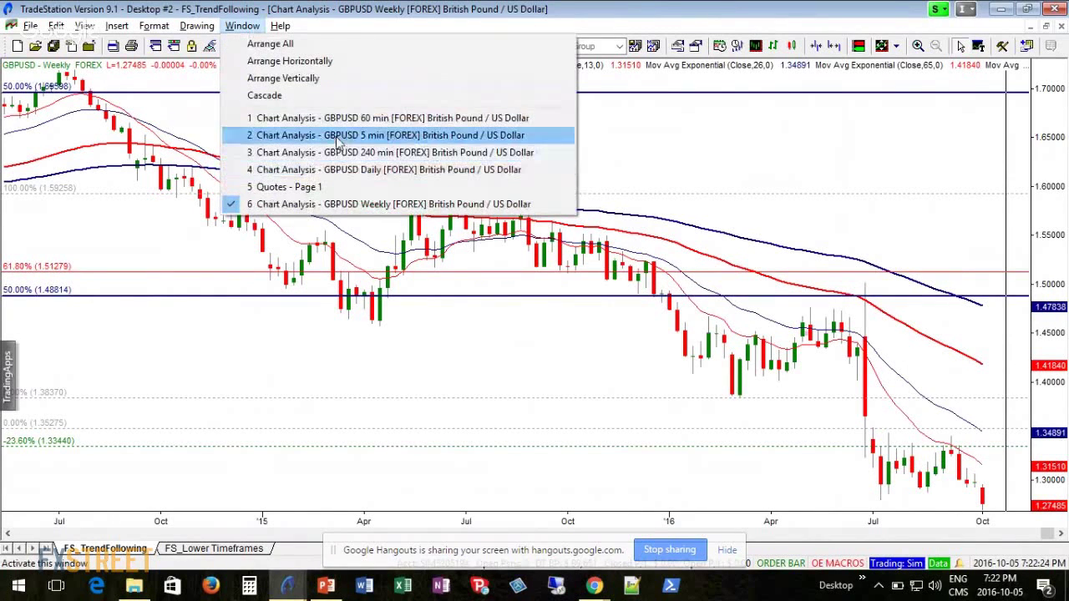
click(359, 170)
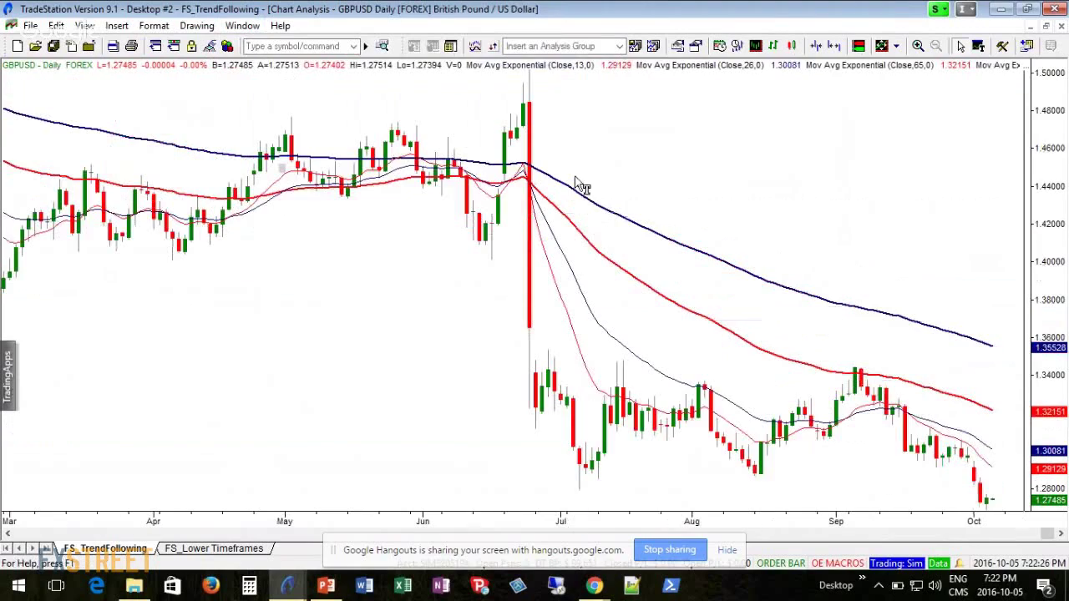
scroll(851, 192, down, 5)
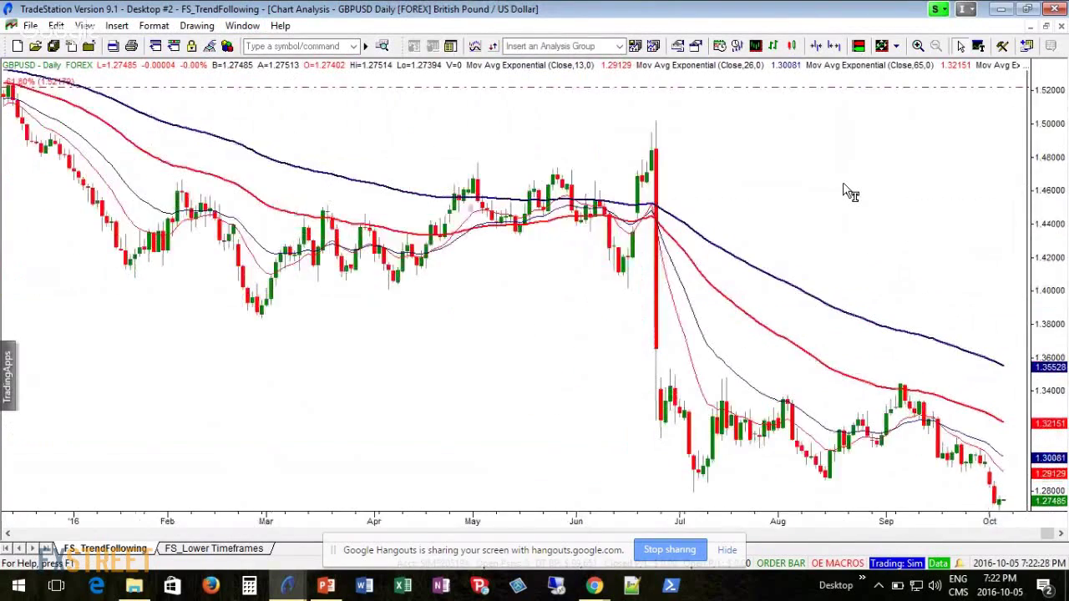
scroll(850, 192, down, 4)
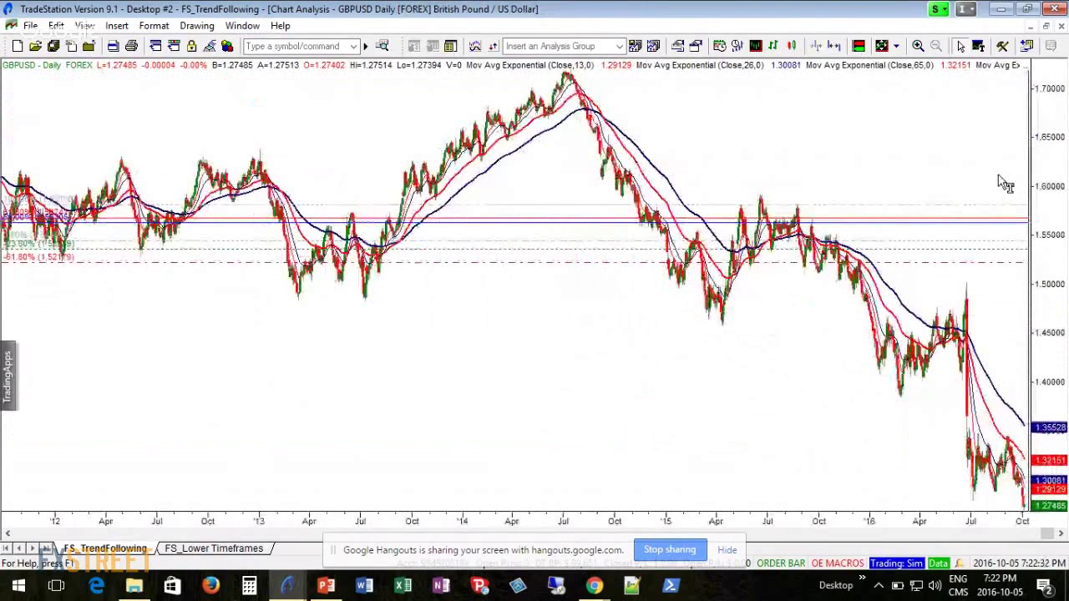
right_click(609, 224)
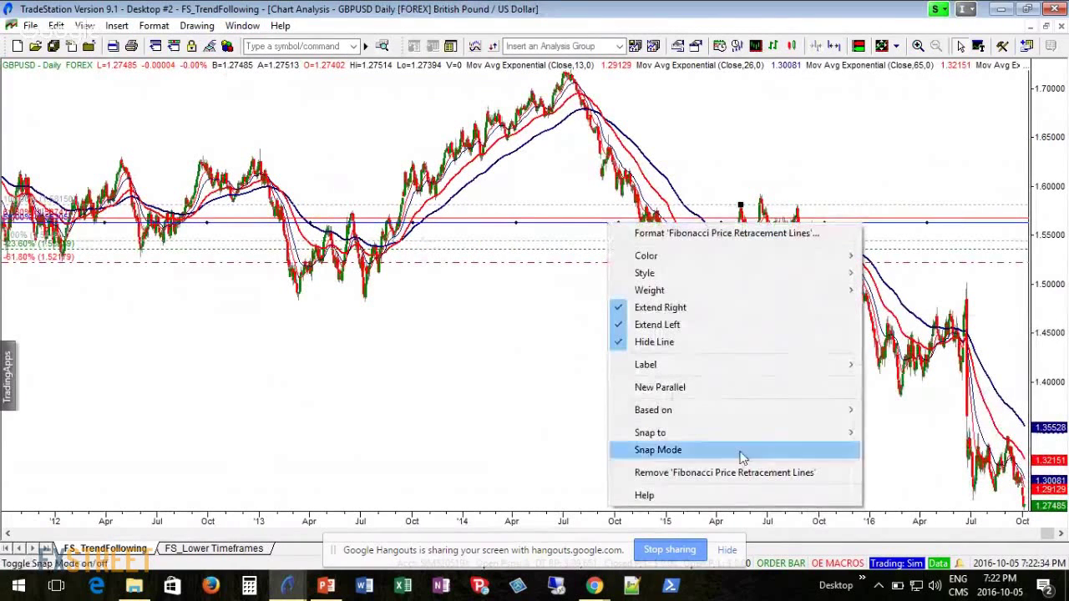
click(735, 473)
Draw Fibonacci price retracement lines on the daily chart from the mid-2015 high at about 1.593 to the early 2016 low at about 1.384.
click(205, 27)
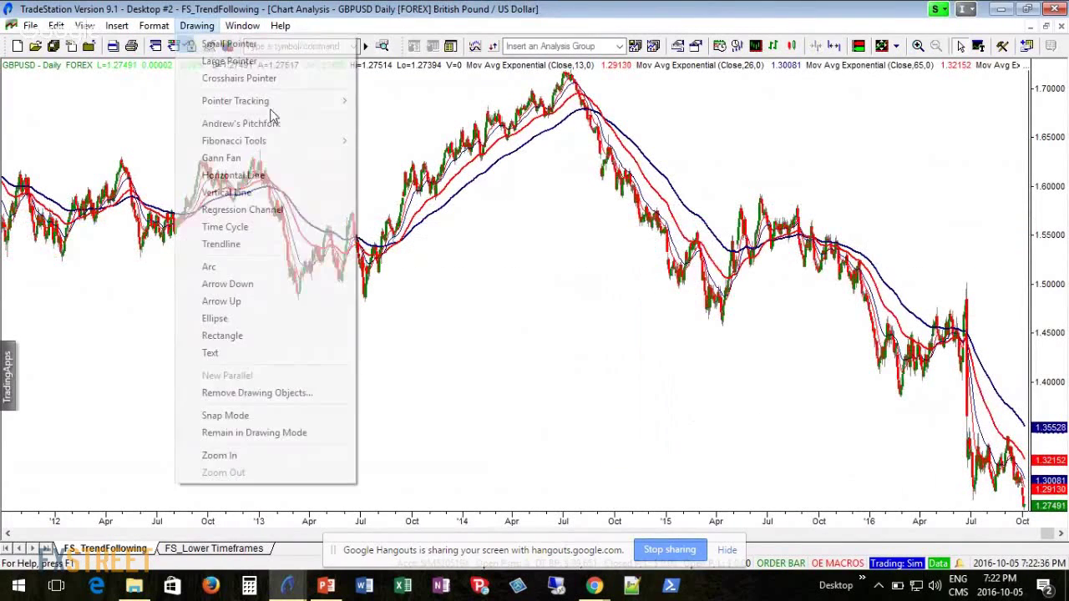
mouse_move(338, 142)
click(451, 193)
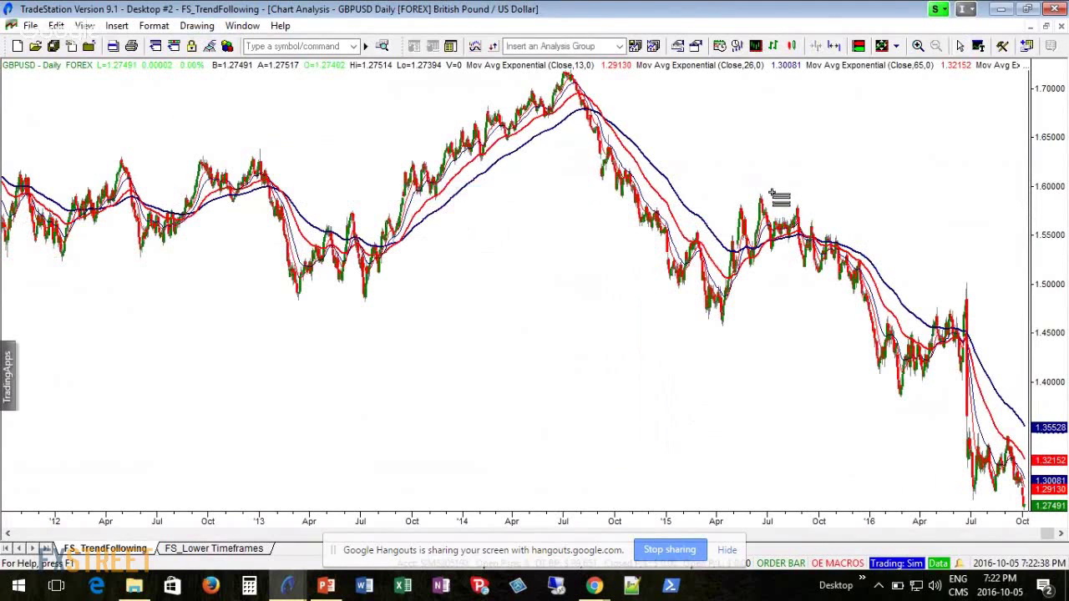
mouse_move(770, 194)
mouse_down()
mouse_move(964, 405)
mouse_move(958, 399)
mouse_up()
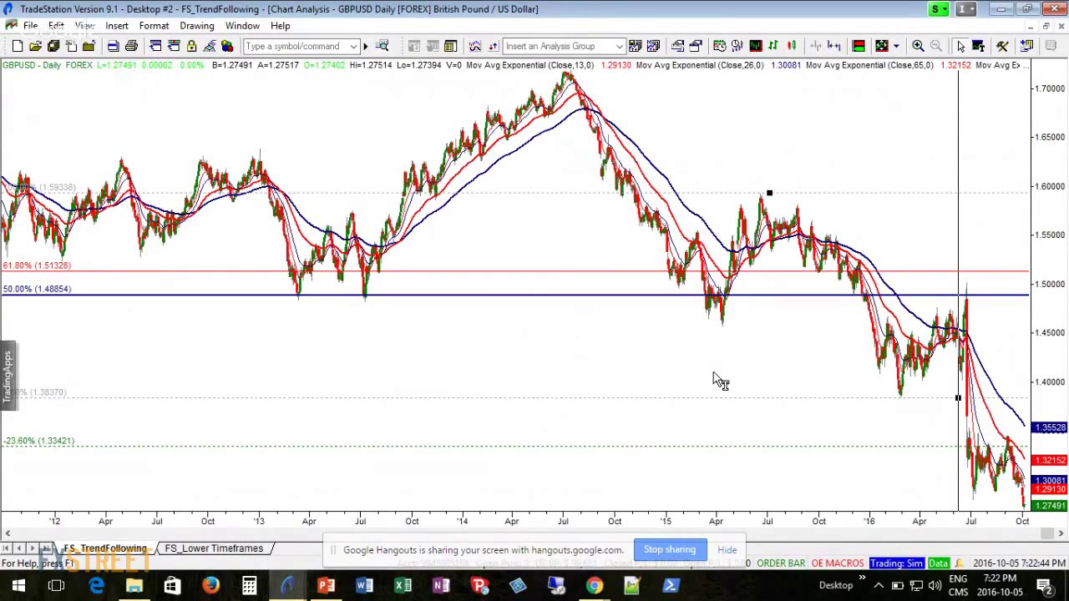
Examine the daily price action from late 2015 to October 2016 against the retracement levels and the exponential moving averages.
click(982, 471)
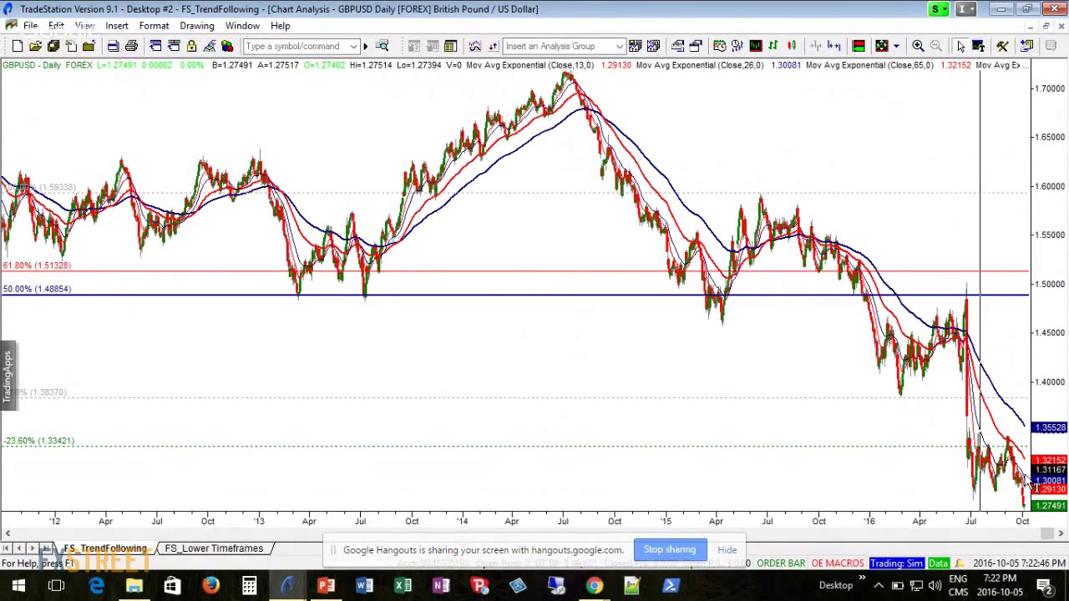
click(1022, 472)
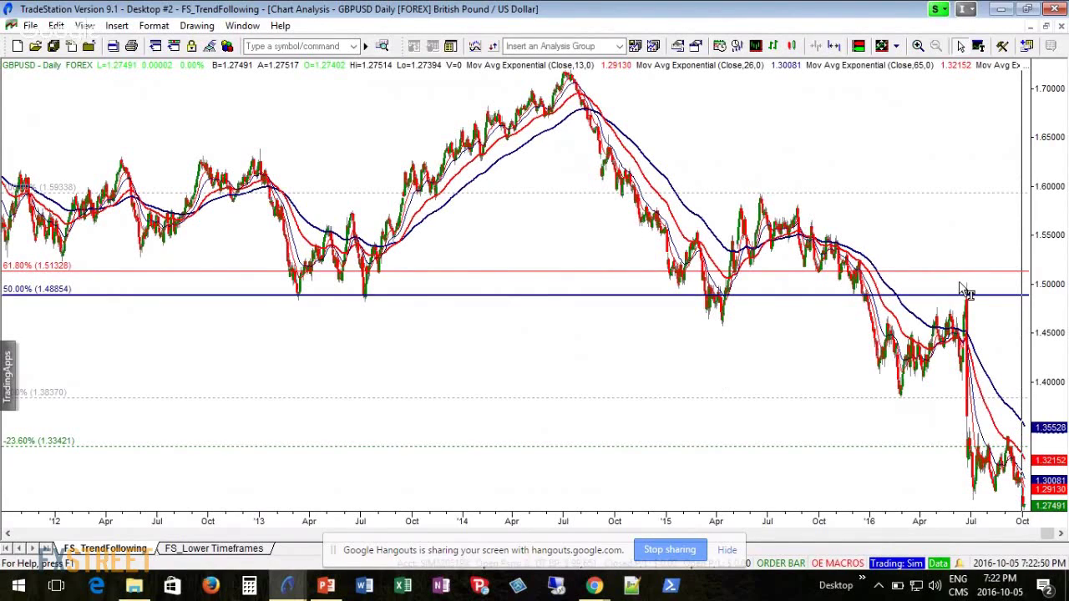
click(853, 328)
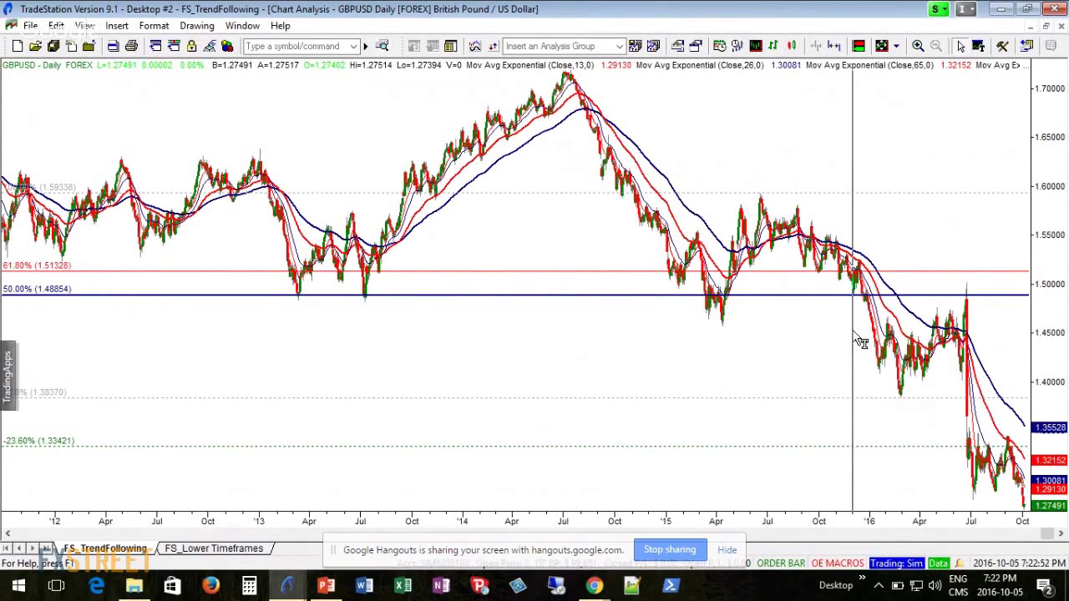
key(Up)
key(Up)
key(Up)
key(Up)
key(Up)
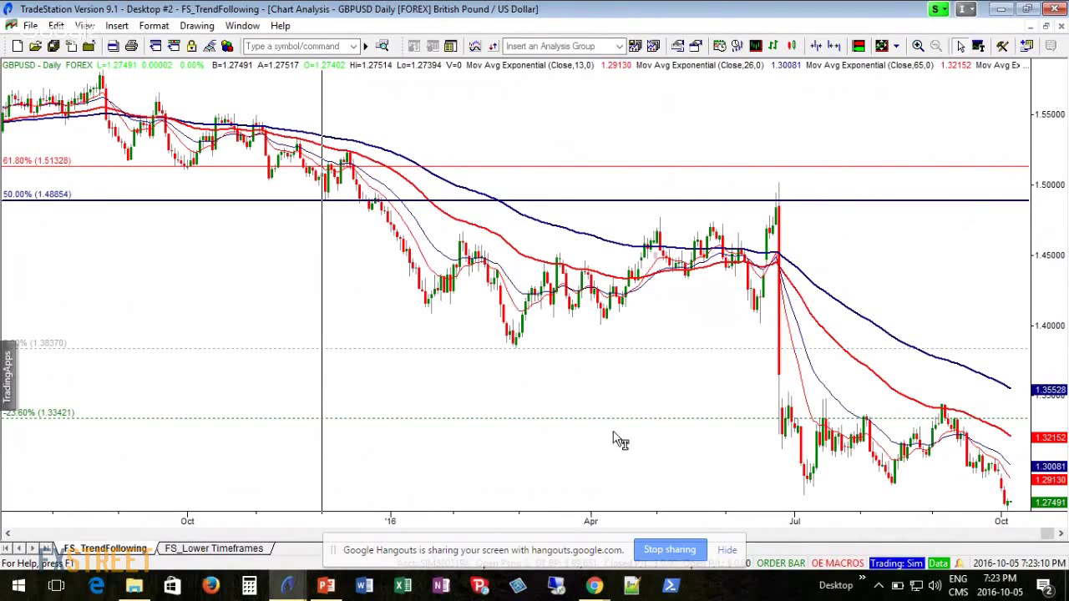
click(758, 255)
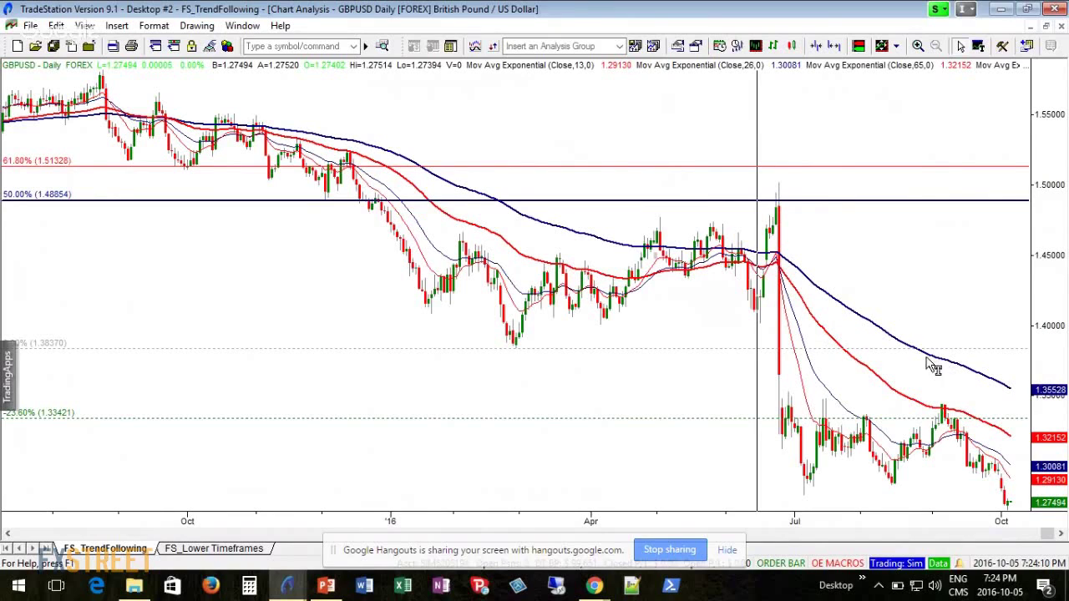
click(831, 366)
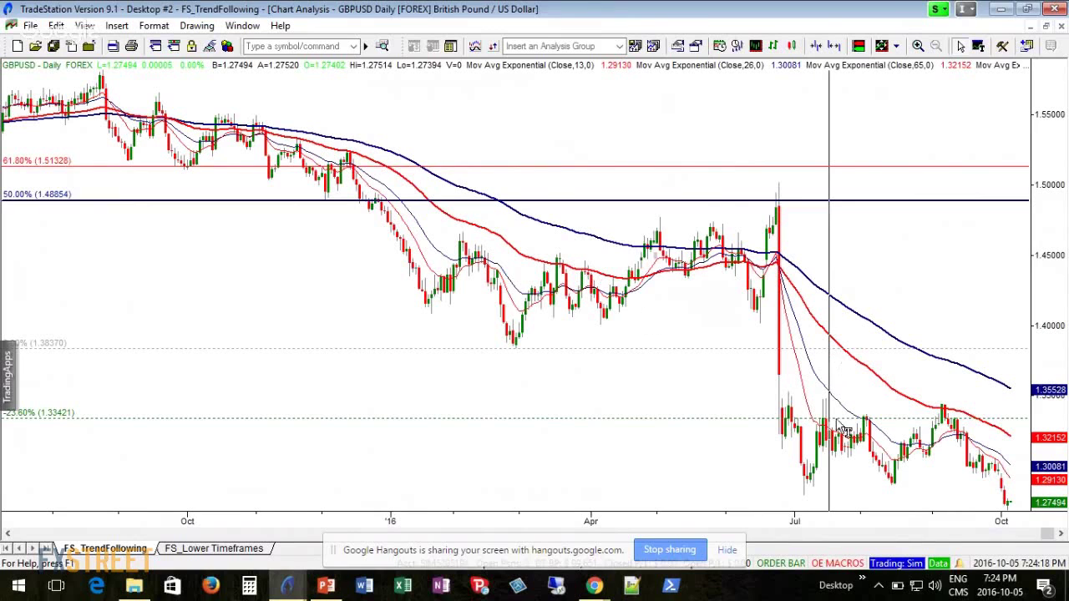
Change the GBPUSD daily chart's automatic scale range from the on-screen date range to Percent Below/Above Last.
right_click(297, 280)
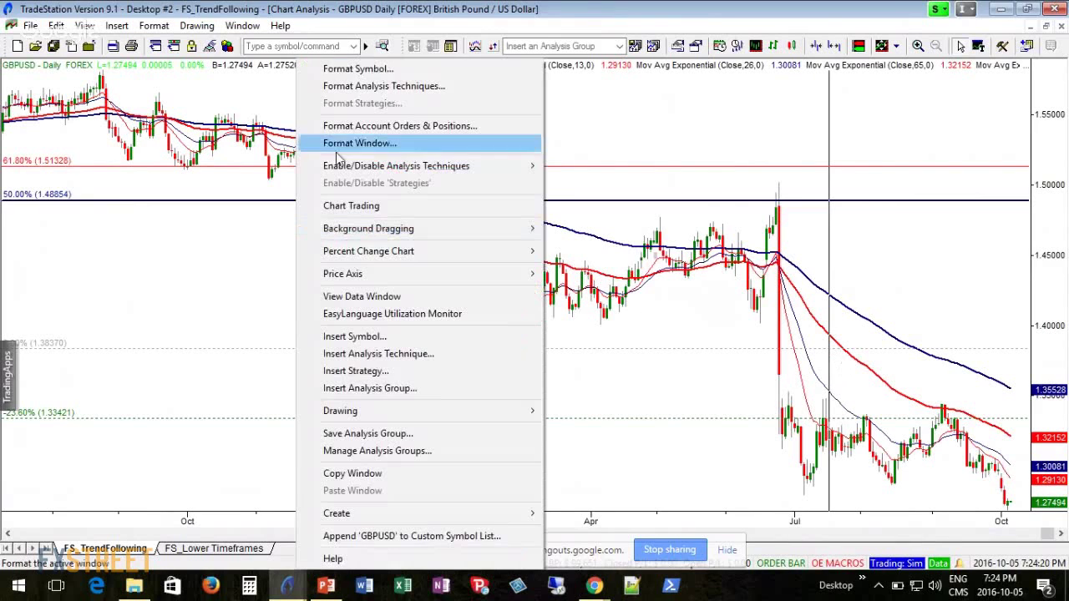
click(365, 69)
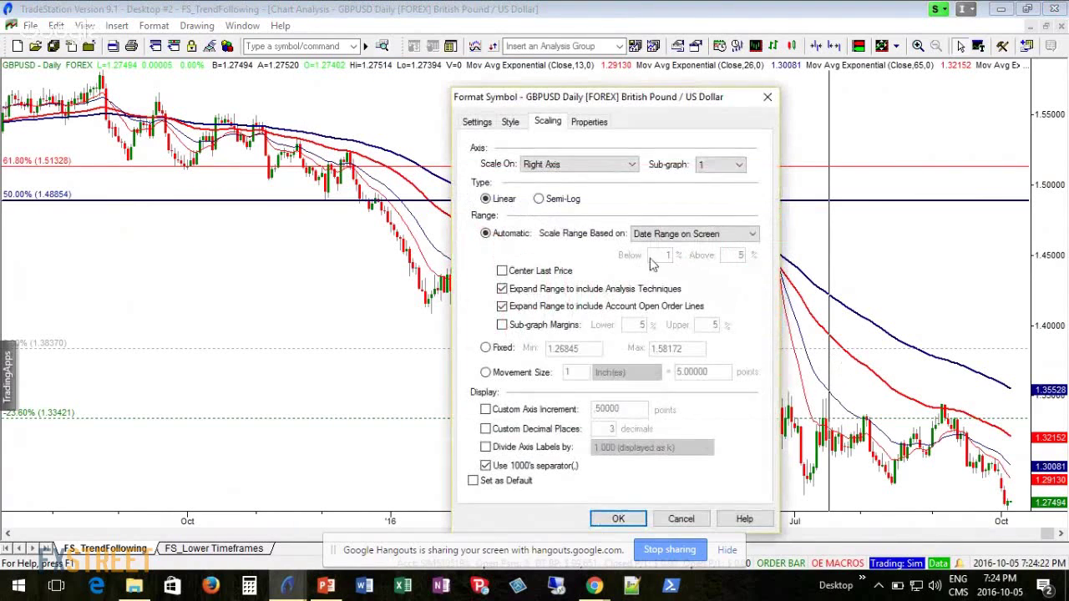
click(668, 234)
click(676, 263)
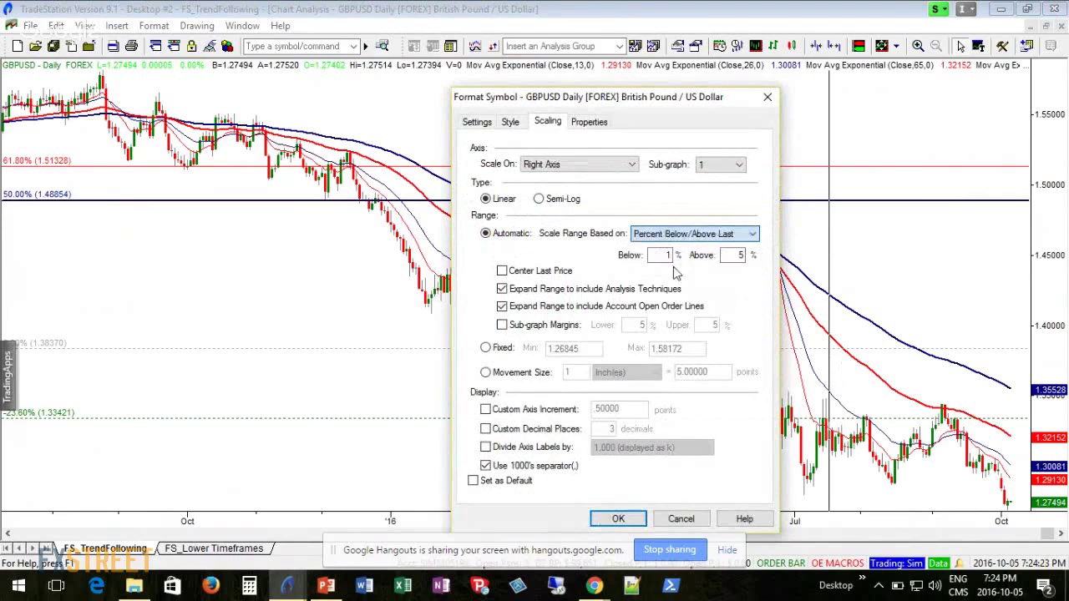
click(618, 518)
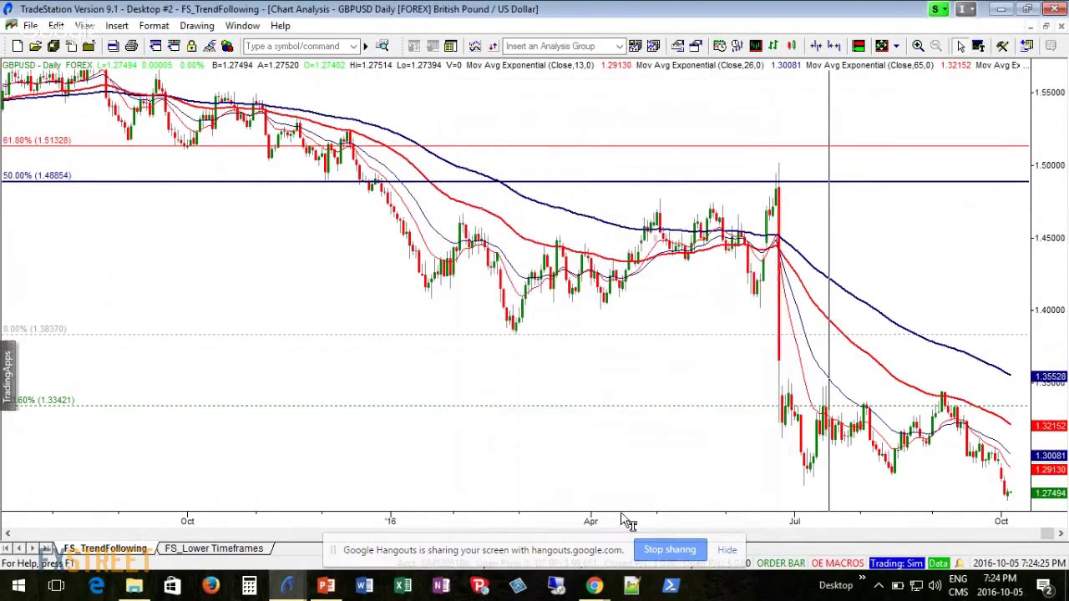
Set the GBPUSD chart's scaling margin below the last price to 5%.
right_click(532, 365)
click(597, 67)
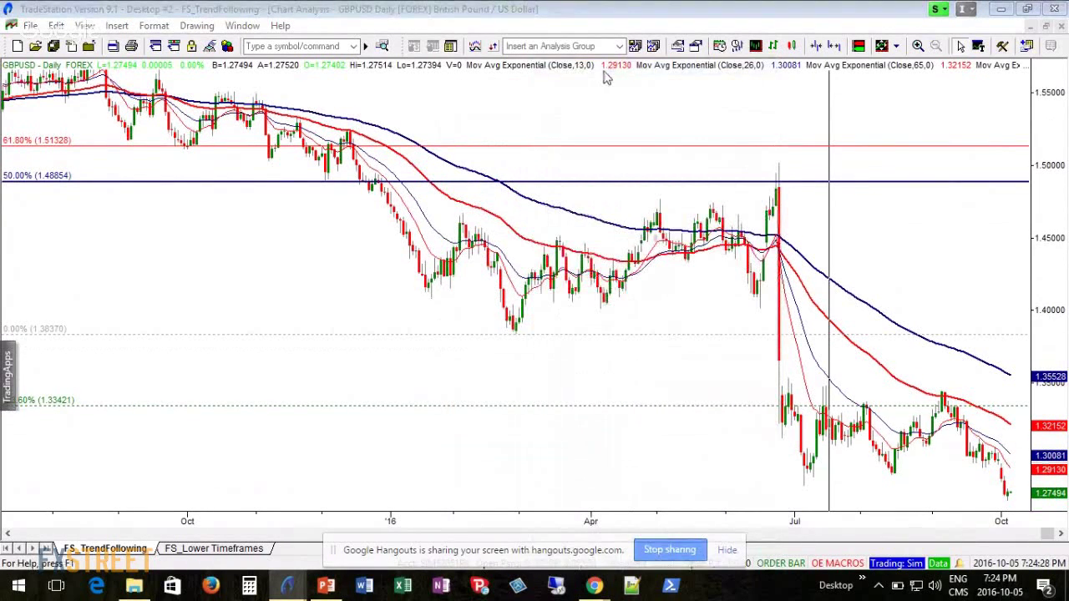
double_click(669, 255)
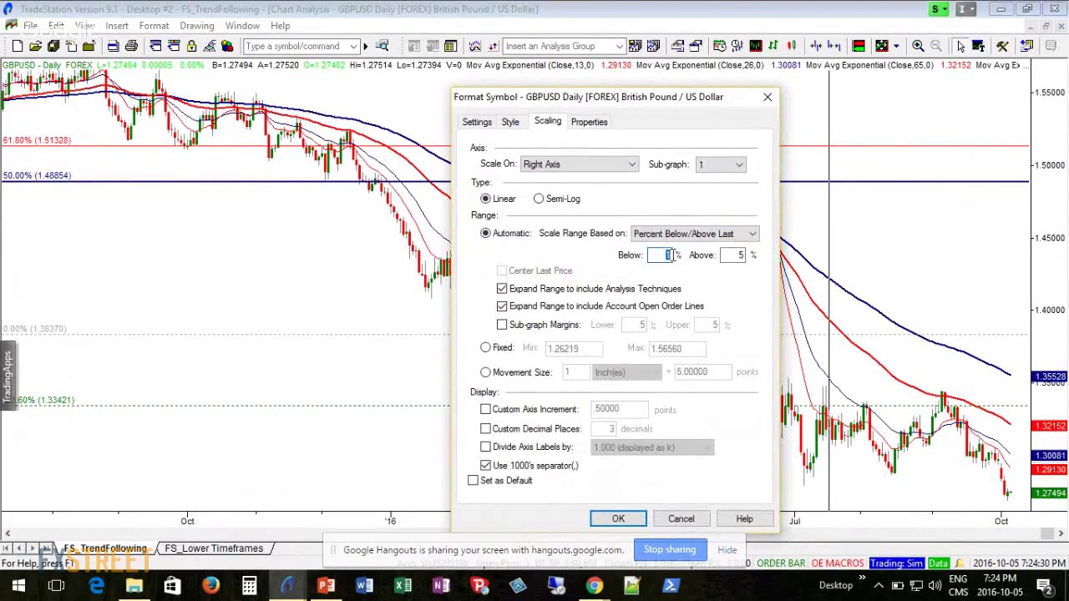
text(5)
key(Return)
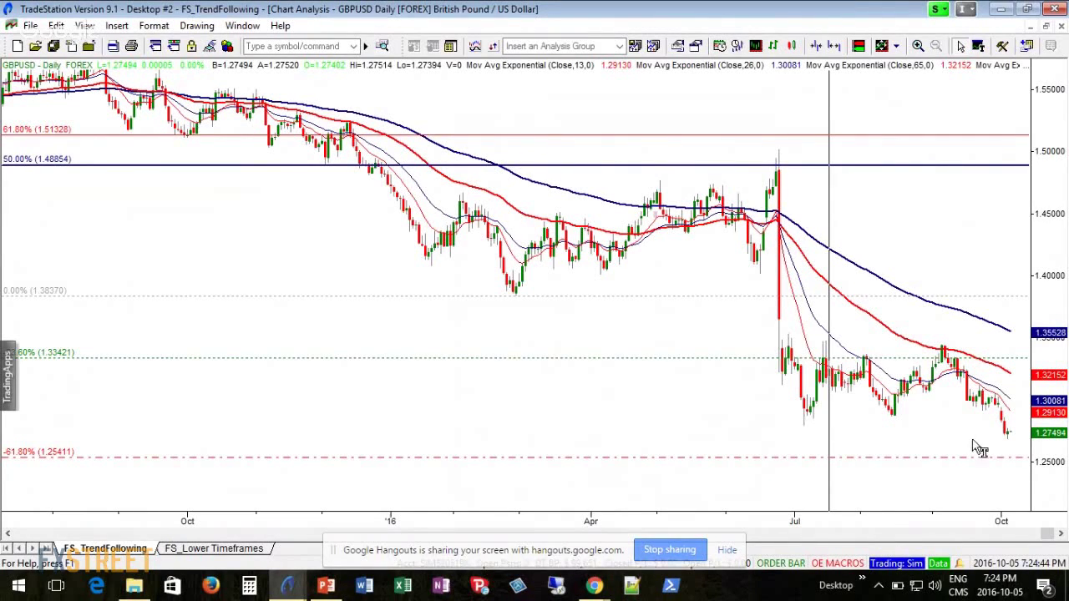
Draw Fibonacci price retracement lines on the daily chart from the early 2016 low at about 1.384 to the -61.8% extension at about 1.254.
click(205, 27)
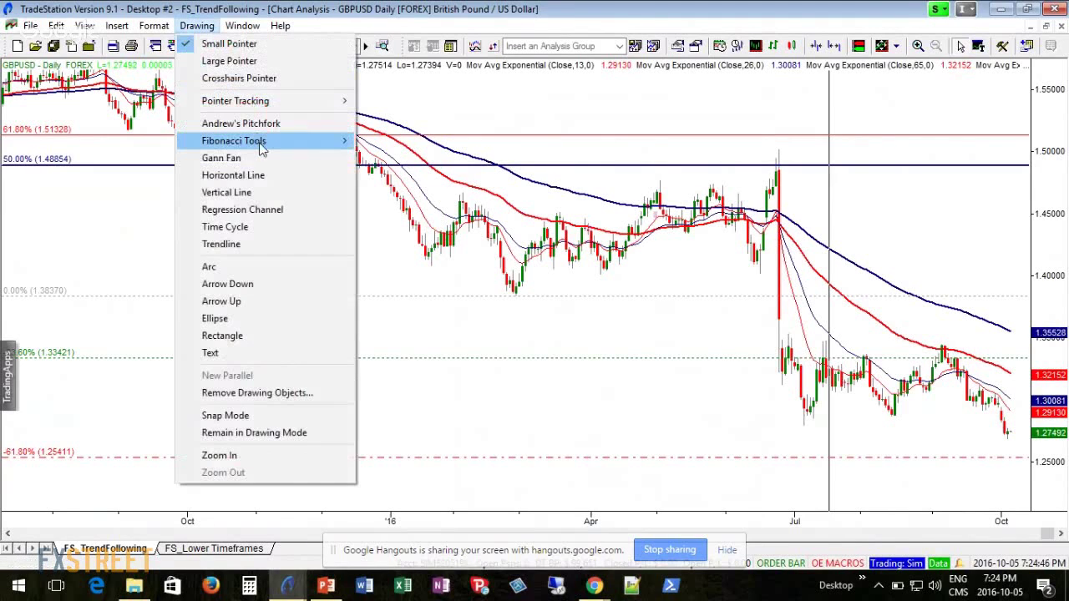
mouse_move(255, 141)
click(401, 191)
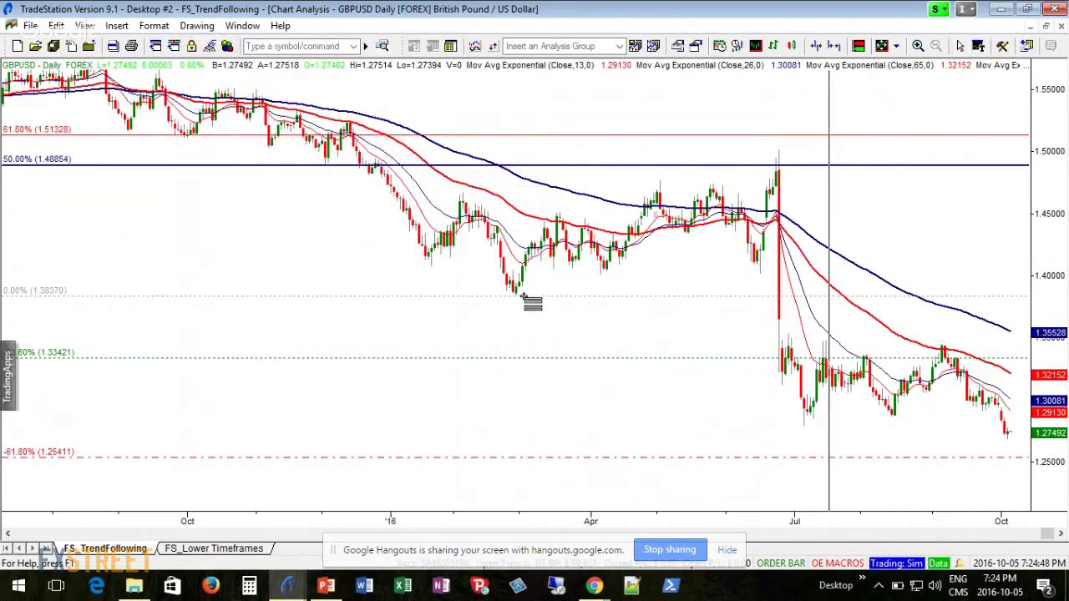
mouse_move(523, 297)
mouse_down()
mouse_move(802, 401)
mouse_move(879, 458)
mouse_up()
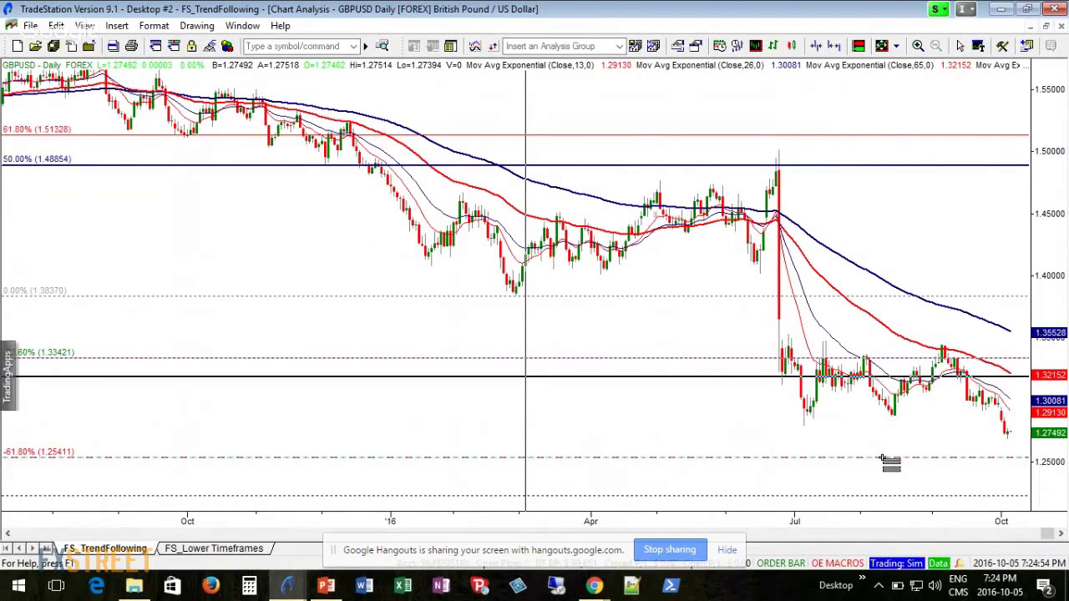
click(882, 458)
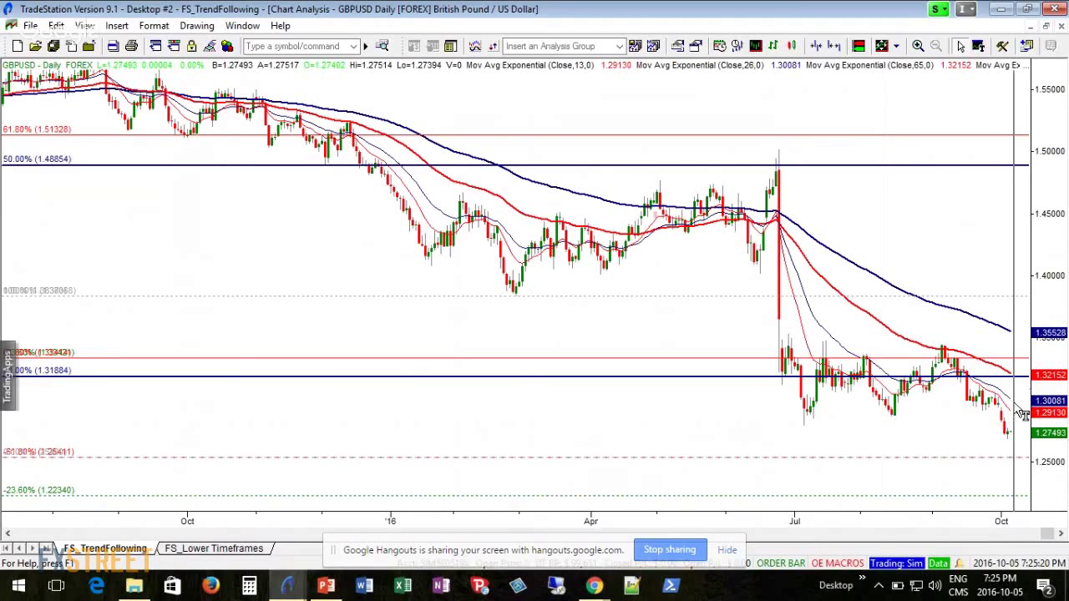
Examine the June to October 2016 daily price action against the -61.8% and -23.6% extension levels and the moving averages.
scroll(1021, 415, up, 5)
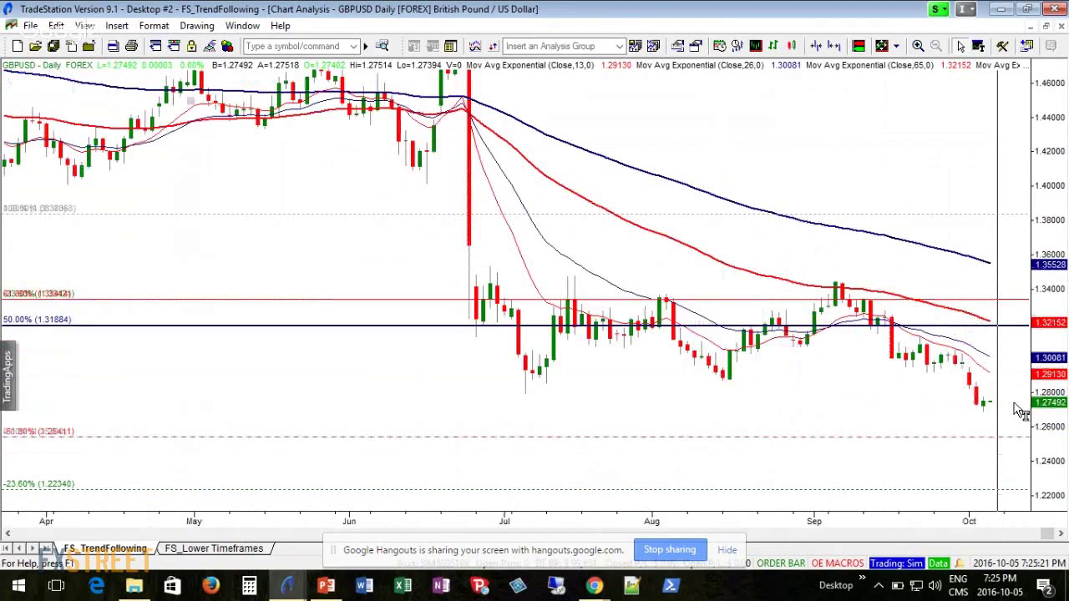
scroll(1021, 416, down, 2)
mouse_move(975, 451)
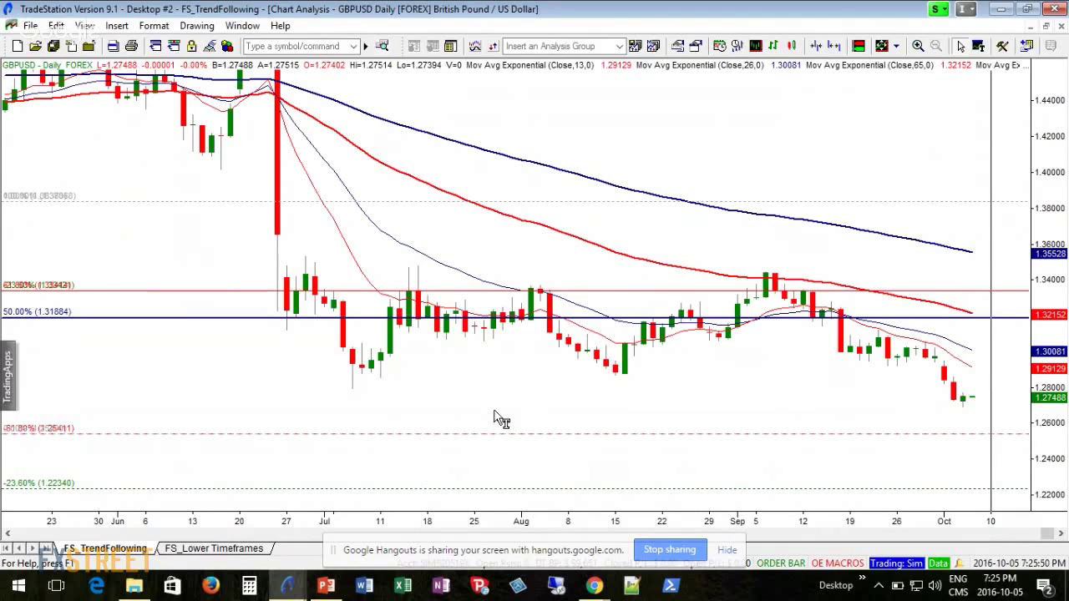
Switch to the PowerPoint slide show with the "GBP/USD Targeting 1.2570" slide.
click(326, 587)
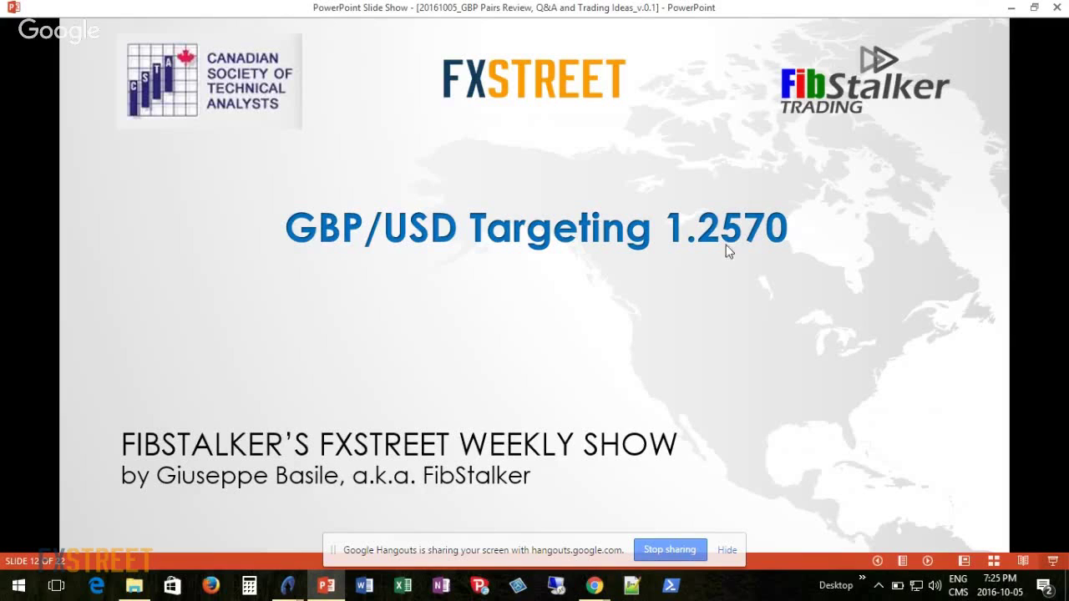
click(565, 345)
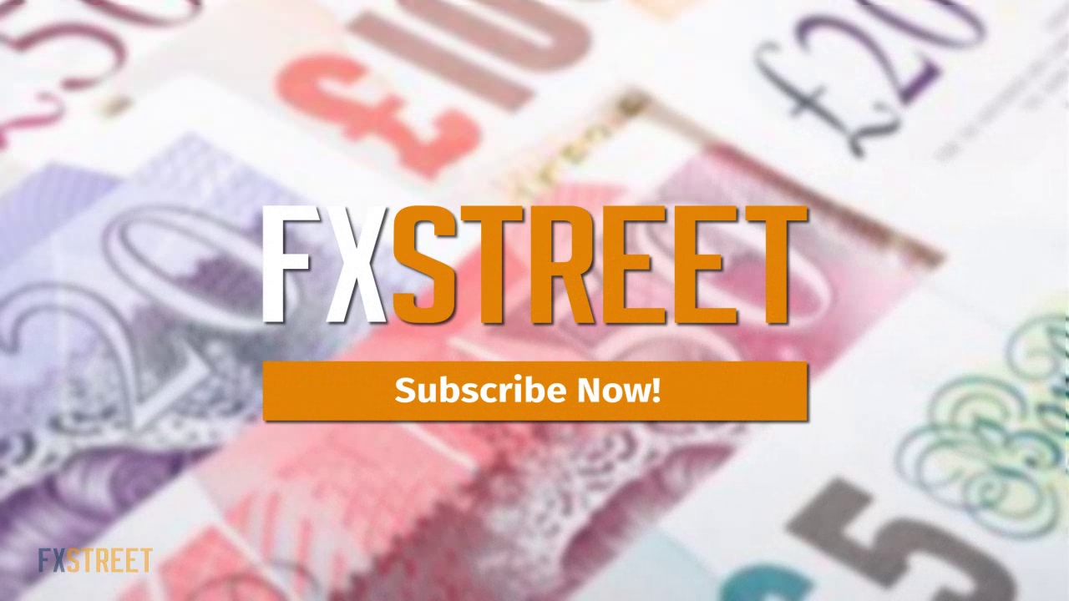